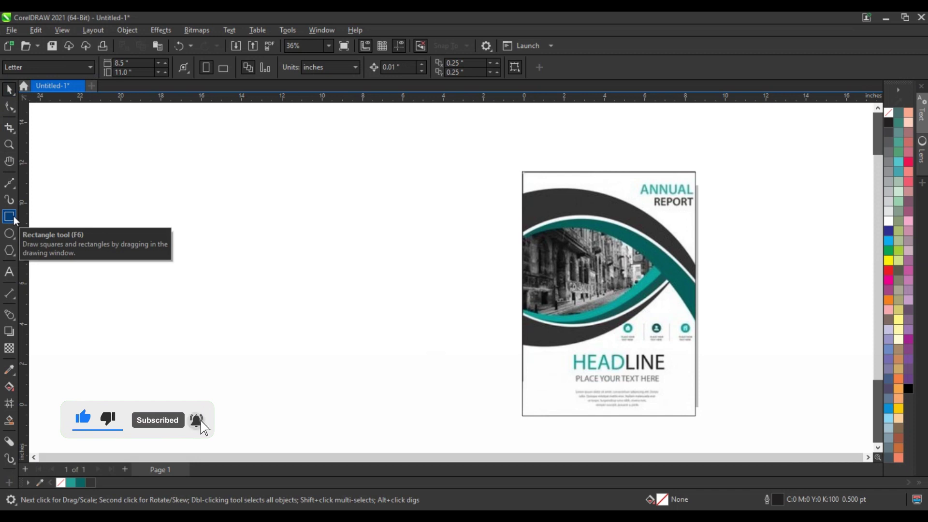
Draw a rectangle about 9 by 12.9 inches beside the reference cover, shorten it slightly and shift it a little away from the cover.
left_click(13, 217)
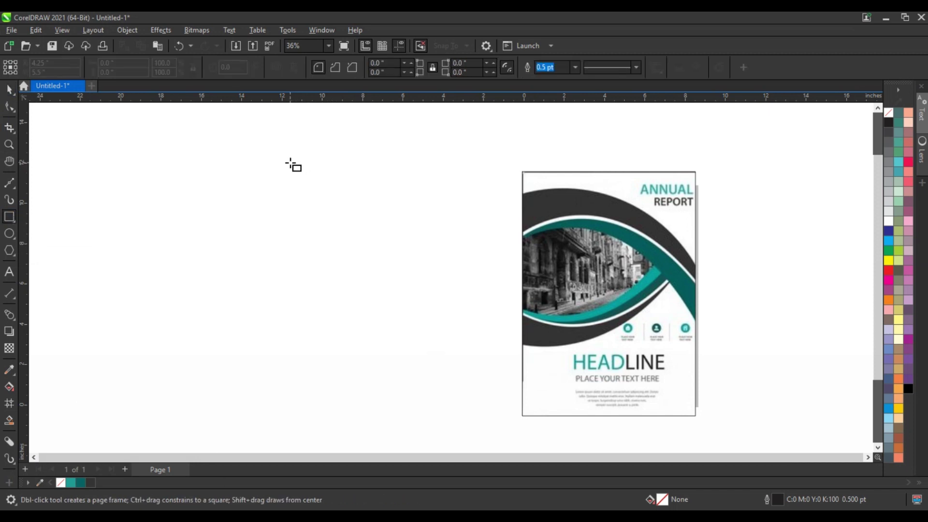
left_click_drag(290, 163, 472, 423)
key("space")
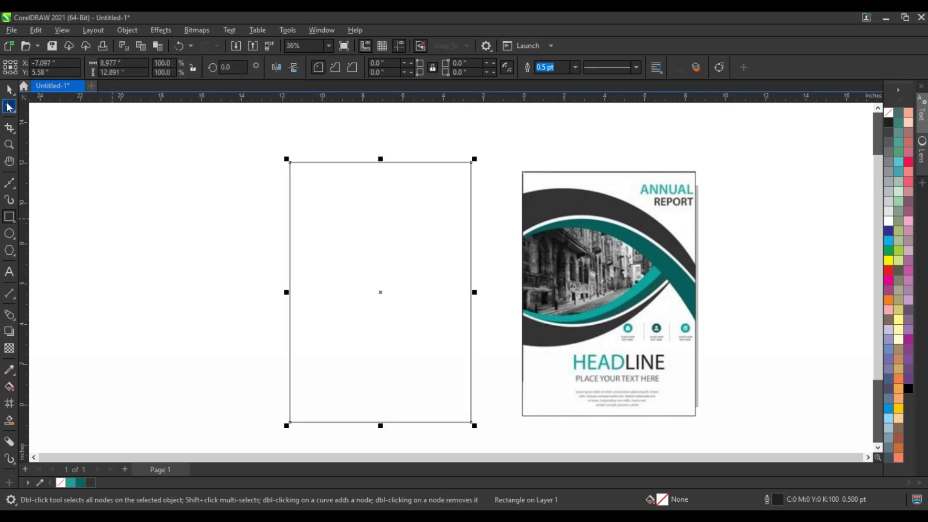
mouse_move(387, 161)
left_mouse_down()
mouse_move(382, 166)
mouse_move(396, 173)
left_mouse_up()
mouse_move(450, 308)
left_mouse_down()
mouse_move(423, 305)
mouse_move(438, 305)
left_mouse_up()
left_click(496, 292)
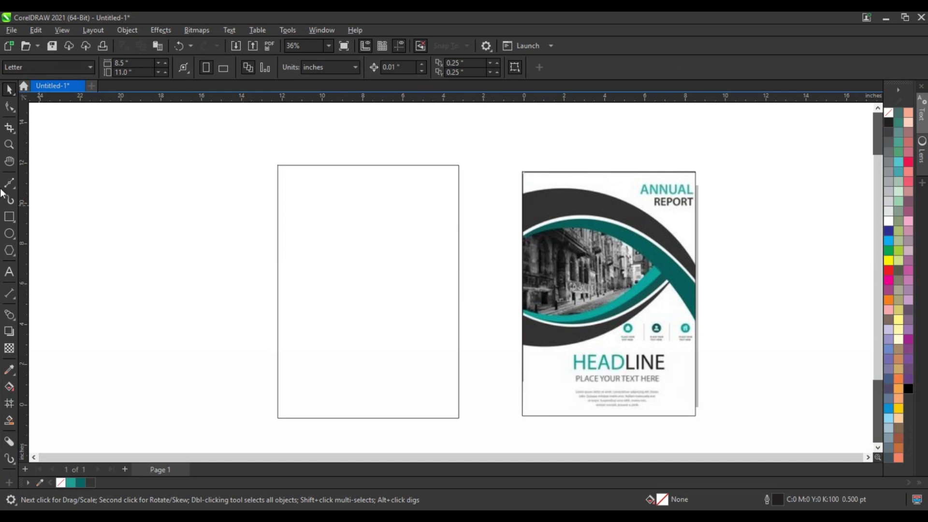
Draw a Freehand diagonal line about 10.5 inches long, descending across the rectangle from its upper left edge, with a 3 pt outline.
left_click(15, 188)
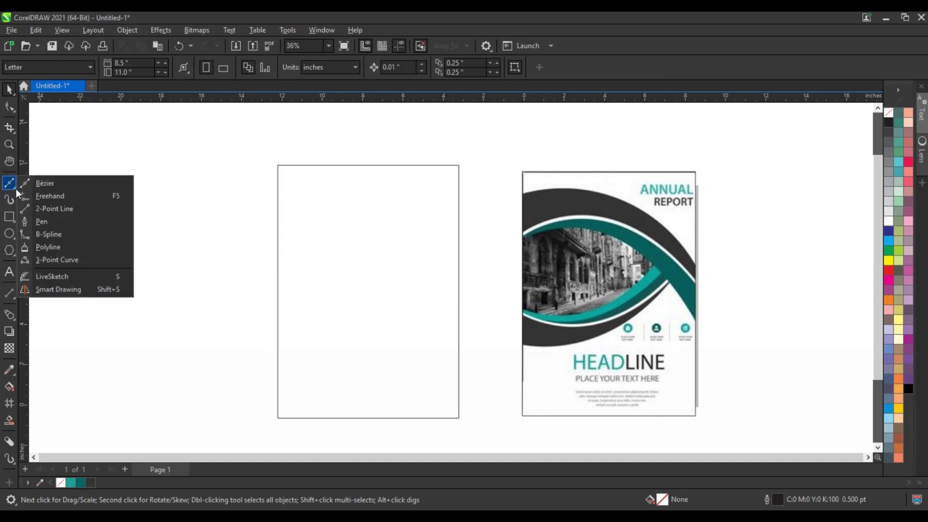
left_click(47, 196)
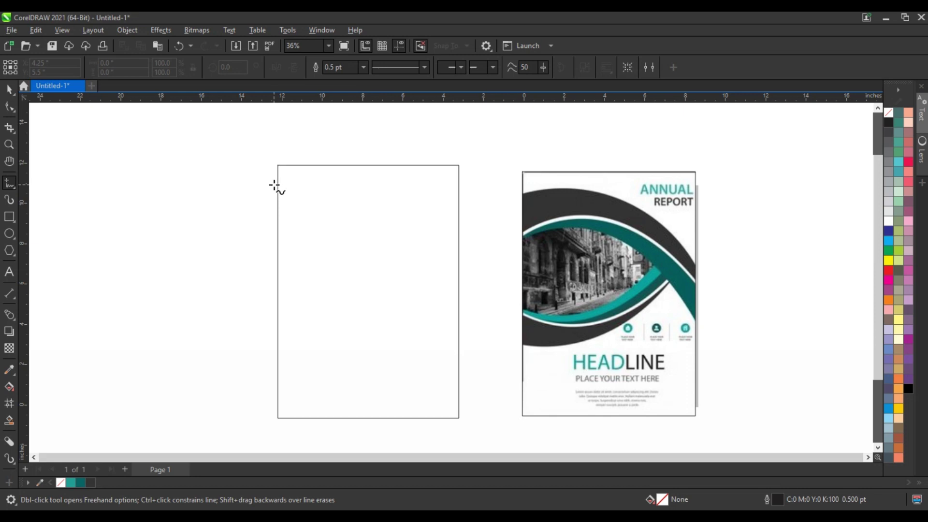
left_click(274, 185)
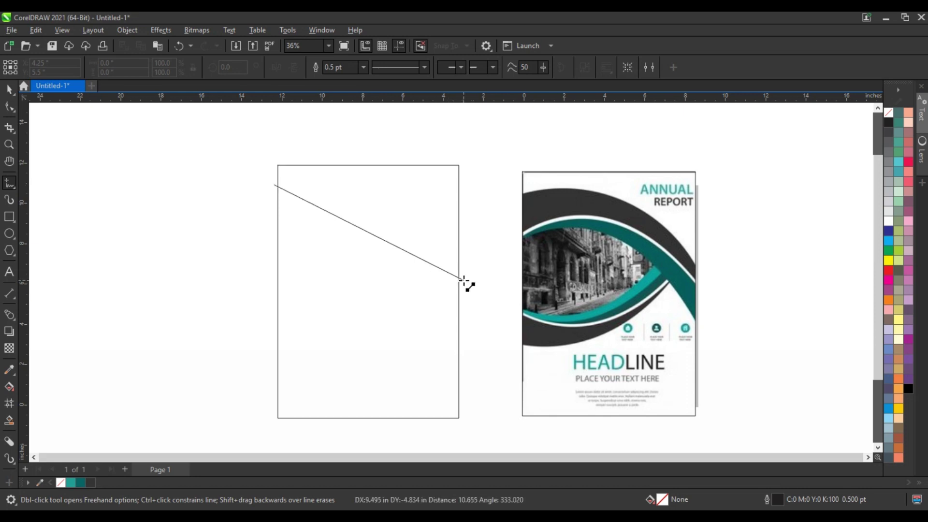
left_click(463, 280)
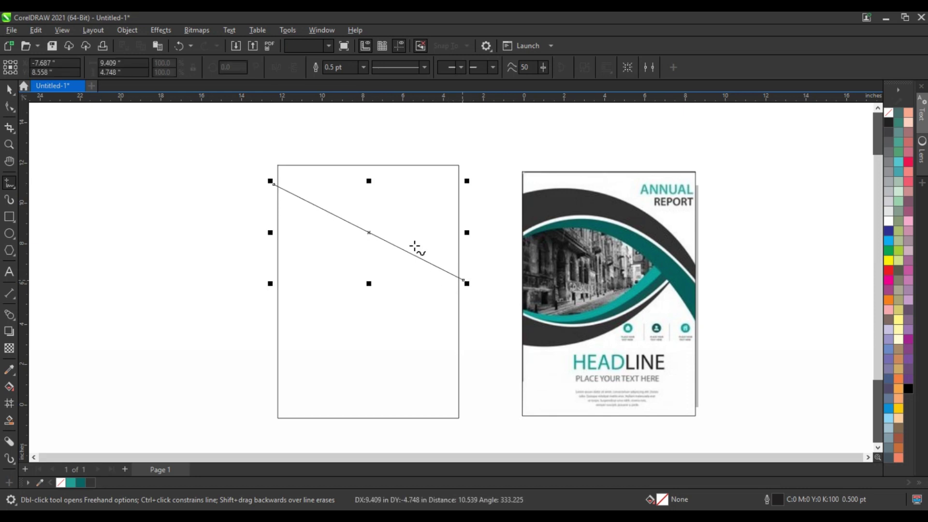
left_click(363, 68)
left_click(347, 139)
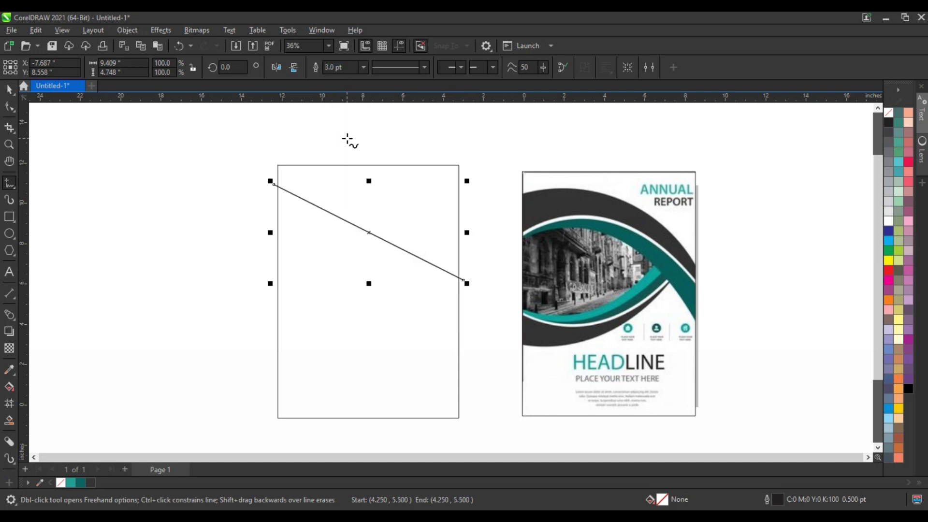
Extend the diagonal line's right end with a short vertical segment about 0.9 inches long and a segment back past the rectangle's left edge.
key("z")
left_click_drag(541, 332, 716, 375)
left_click(11, 109)
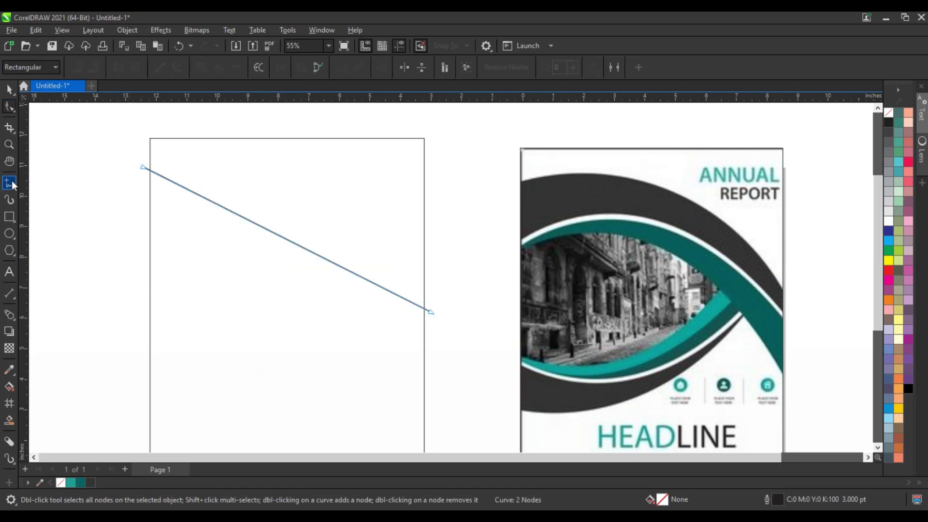
key("space")
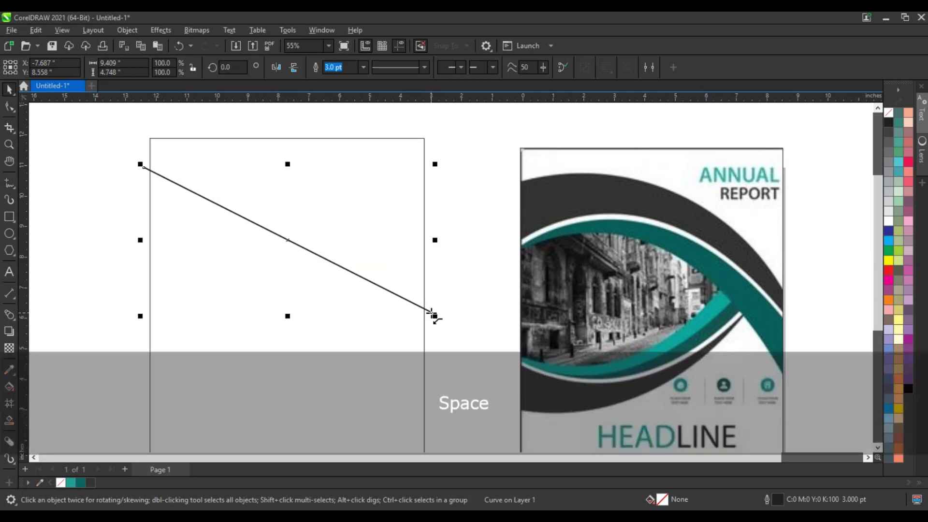
key("space")
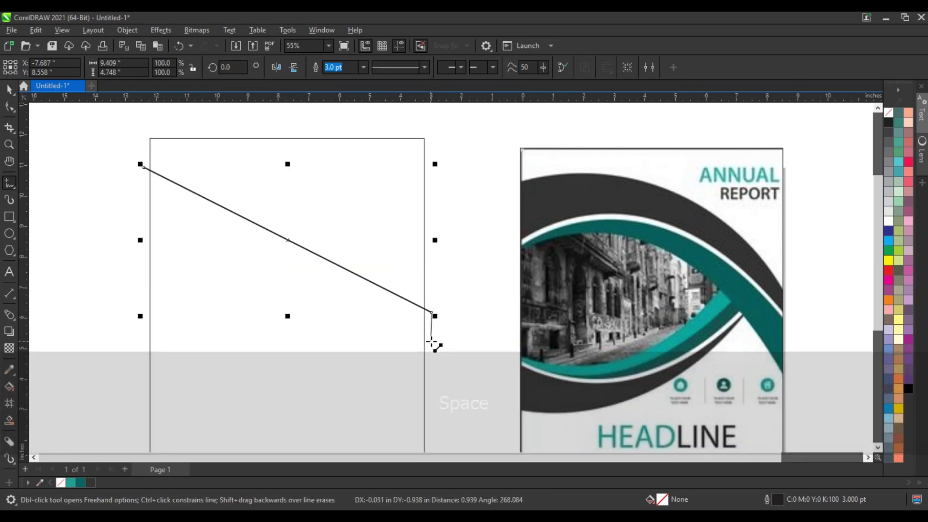
left_click(432, 340)
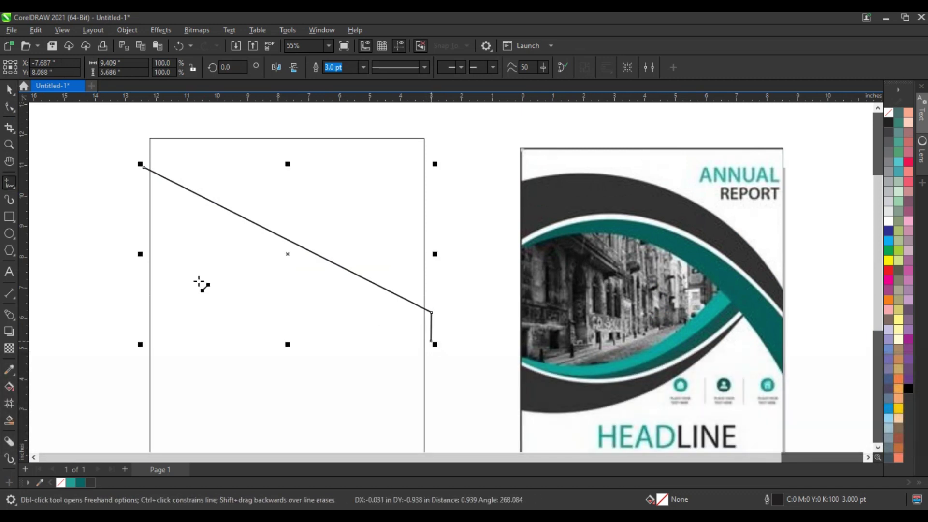
left_click(141, 242)
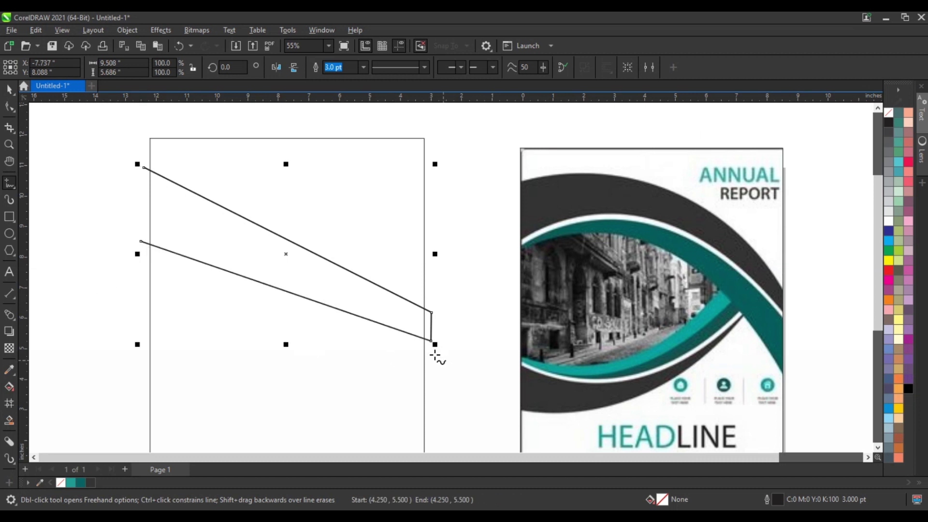
Convert the line segments to curves and bend the upper one into a broad arch, lowering its left end node slightly.
left_click(7, 109)
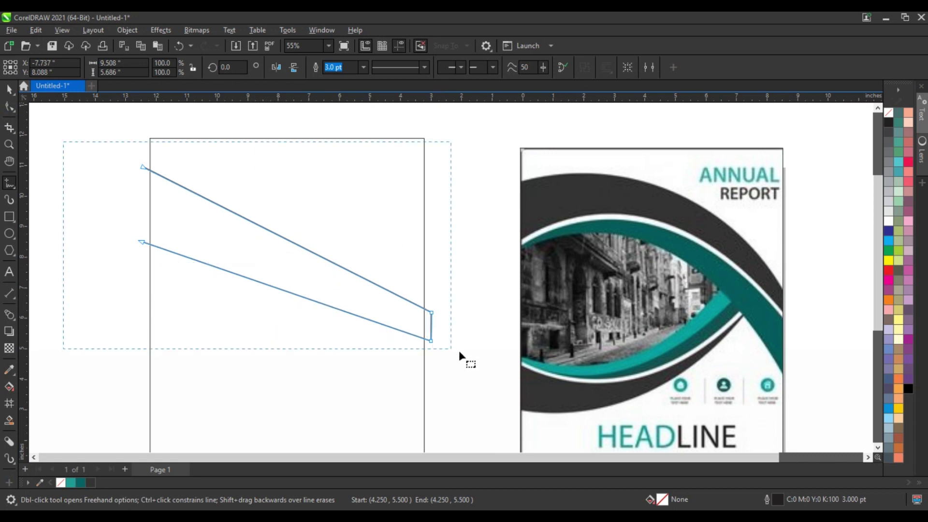
key("F10")
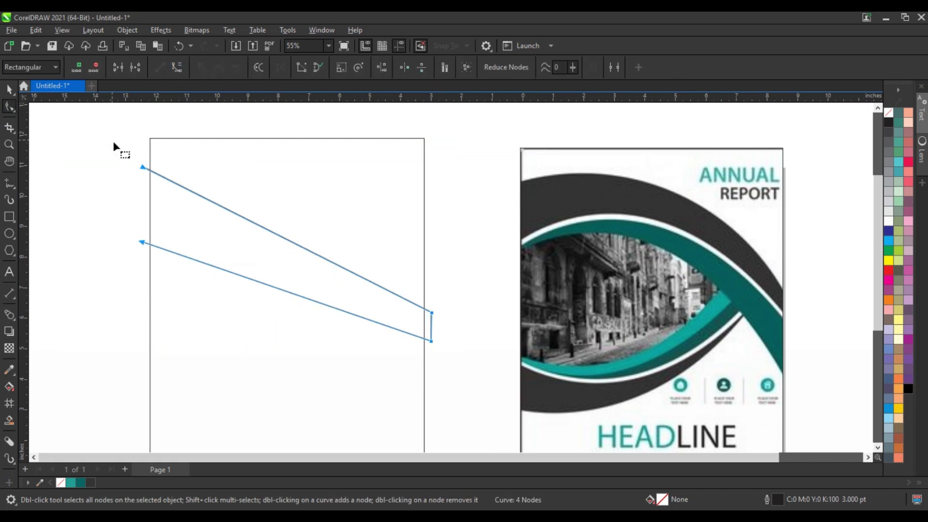
left_click(272, 248)
left_click_drag(240, 220, 254, 190)
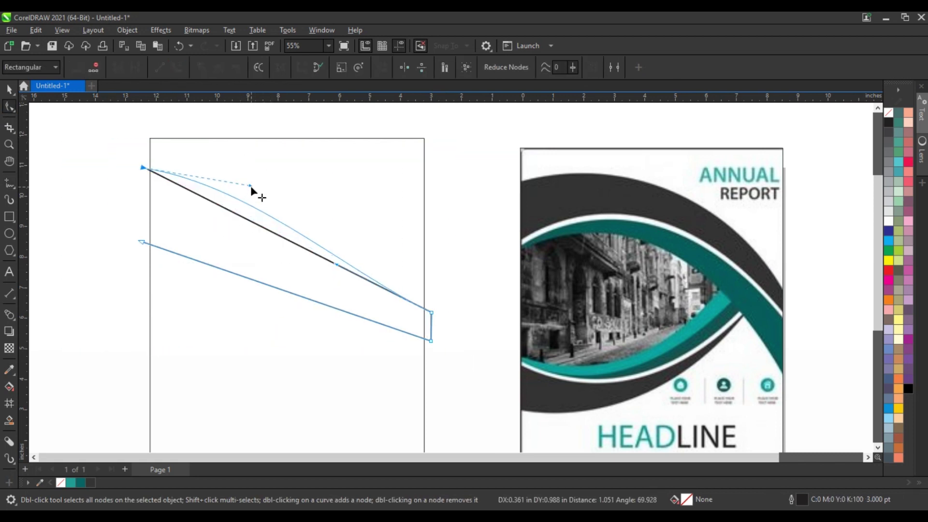
left_click_drag(342, 269, 361, 185)
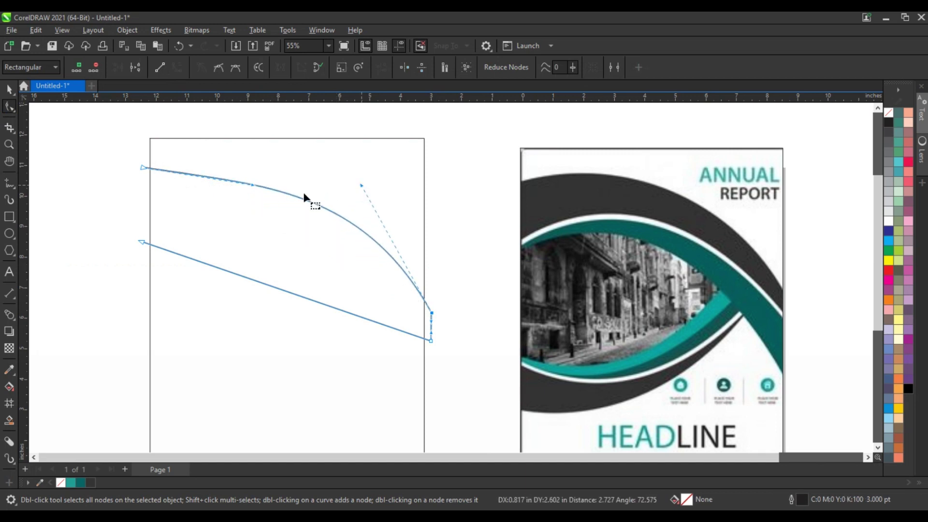
left_click_drag(252, 189, 257, 155)
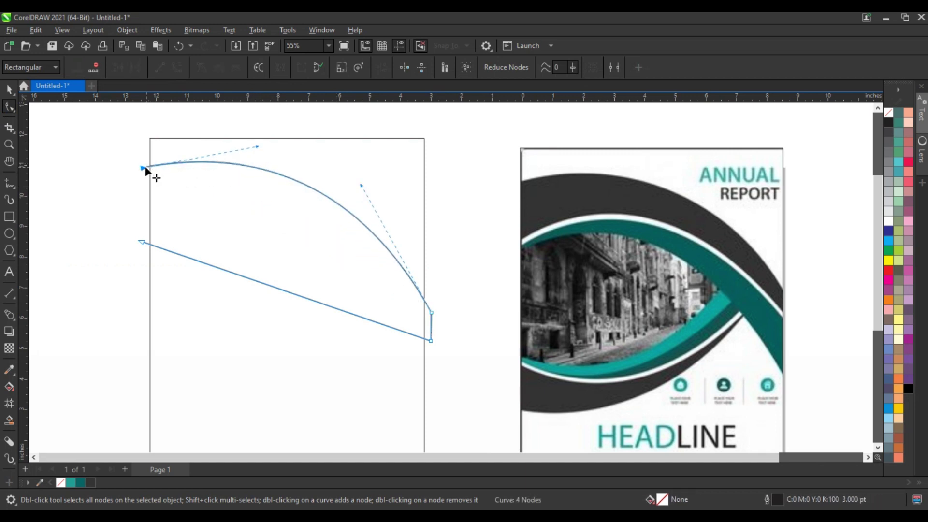
left_click_drag(145, 167, 140, 181)
left_click_drag(250, 159, 249, 141)
mouse_move(361, 186)
left_mouse_down()
mouse_move(369, 179)
mouse_move(377, 186)
left_mouse_up()
Nudge the outline's lower right node upward to narrow the tip of the band.
left_click(442, 358)
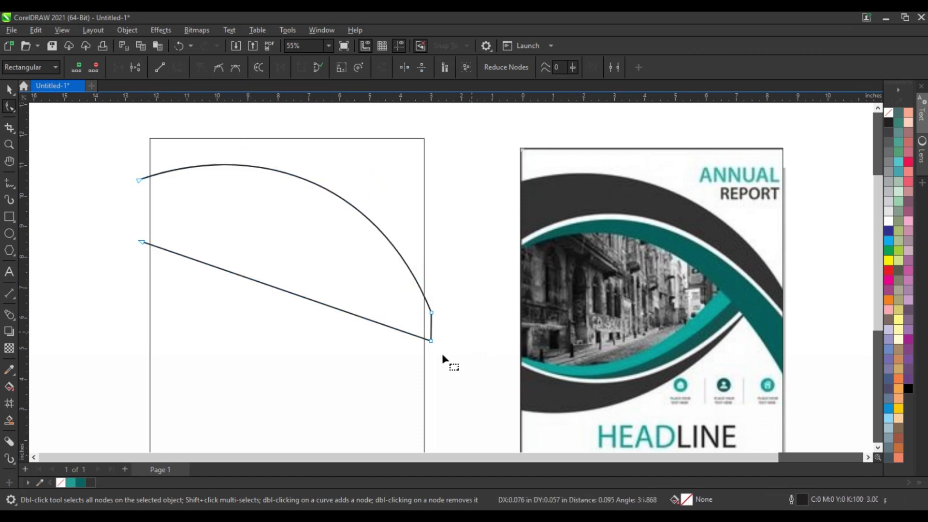
left_click_drag(418, 356, 417, 356)
key("Up")
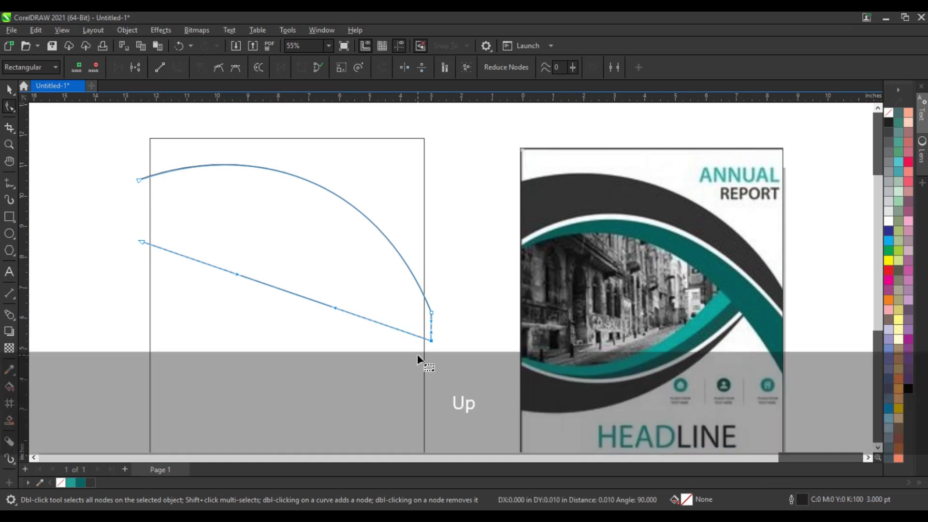
key("Up")
key("Up")
key("Up")
key("Up")
key("Up")
key("Up")
key("Up")
key("Up")
key("Up")
key("Up")
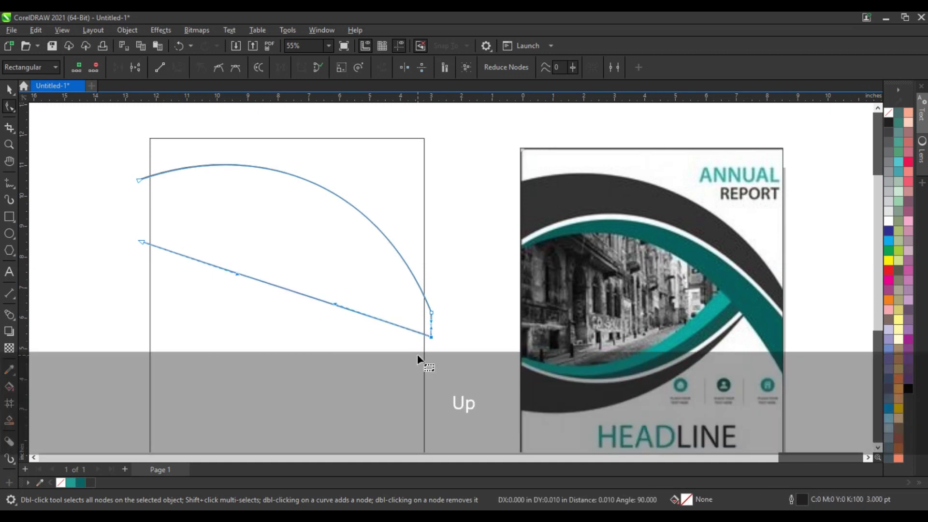
key("Up")
key("Up")
key("Up")
key("Up")
key("Up")
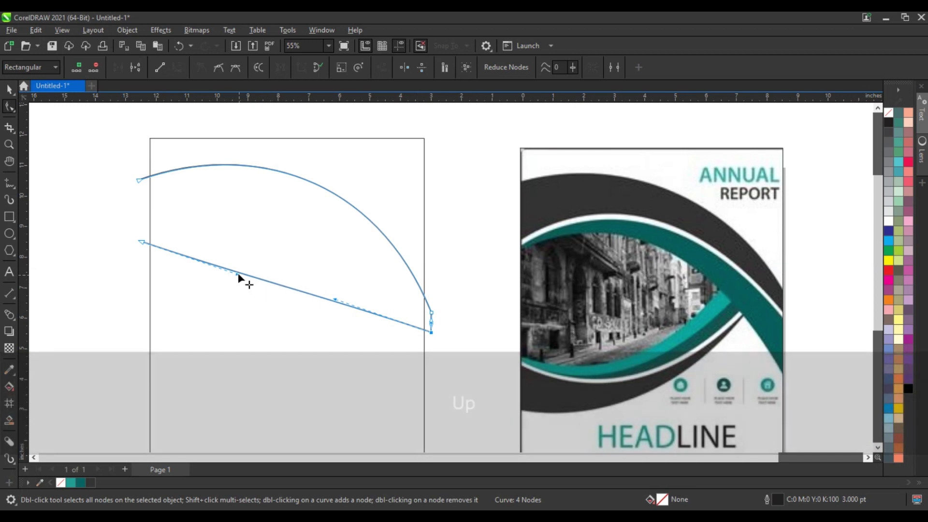
Bend the lower segment into an arch following the upper curve to form a tapering band, and deselect it.
left_click_drag(237, 273, 246, 194)
left_click_drag(336, 299, 359, 221)
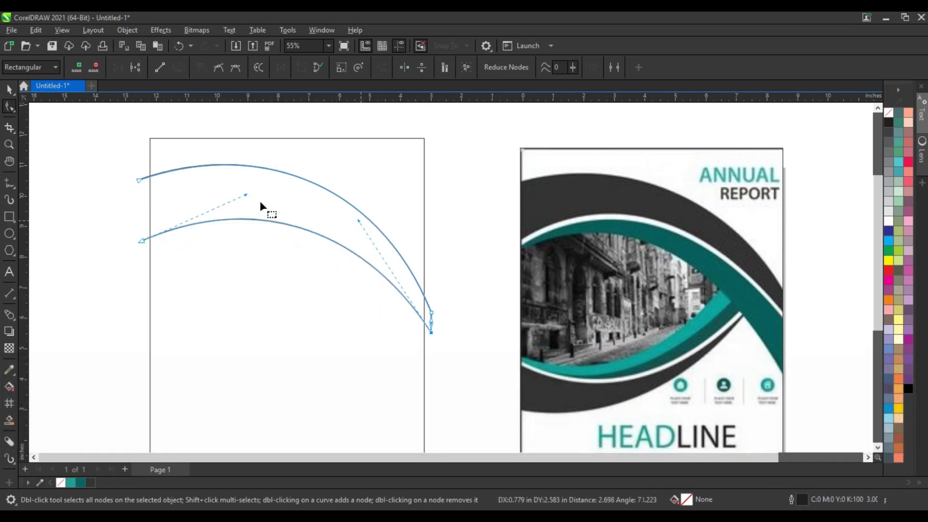
mouse_move(247, 195)
left_mouse_down()
mouse_move(249, 181)
mouse_move(237, 179)
left_mouse_up()
left_click_drag(358, 219, 367, 208)
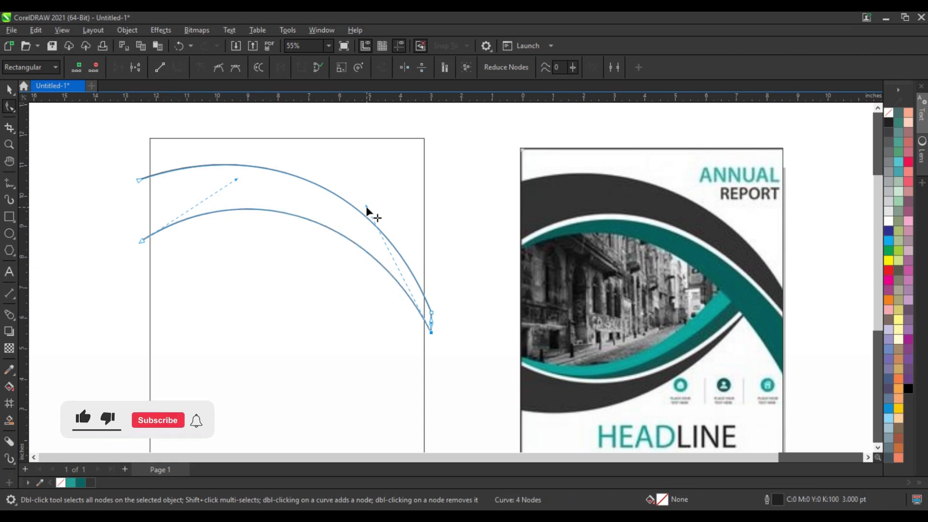
left_click(8, 89)
left_click(50, 174)
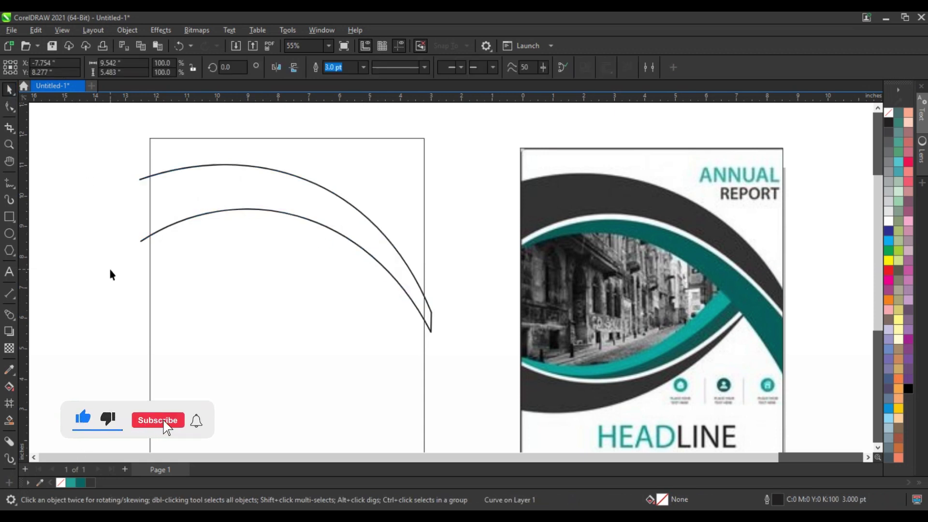
Draw a two-segment Freehand line from the rectangle's right edge to the band's lower left end and back to its right tip, outlined at 3 pt.
left_click(10, 183)
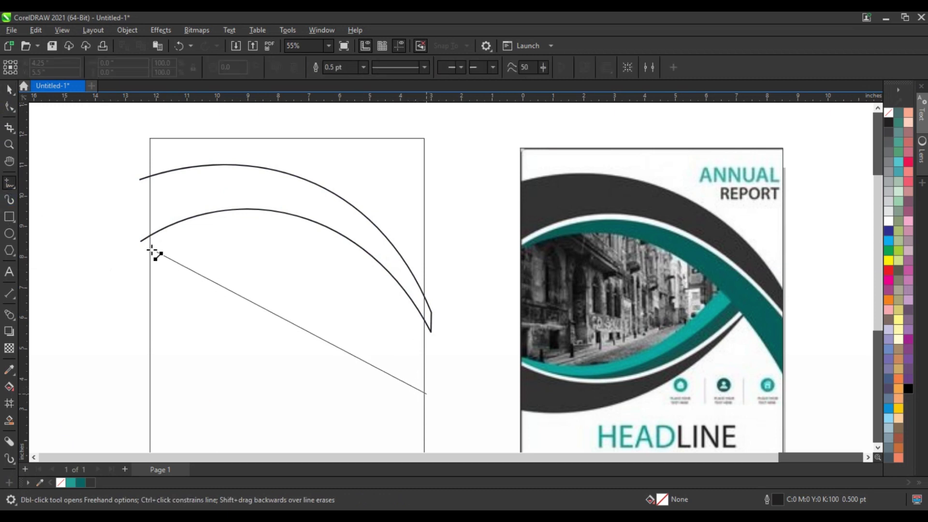
left_click(144, 244)
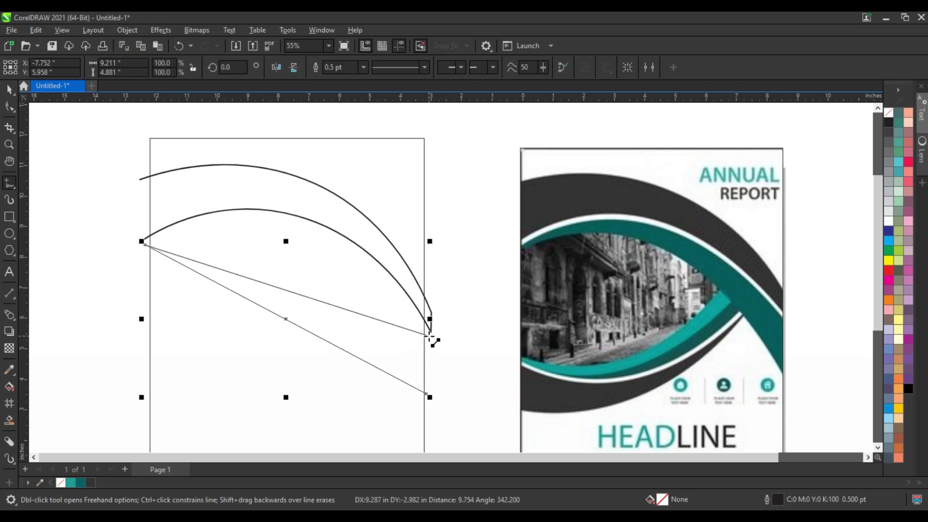
left_click(429, 335)
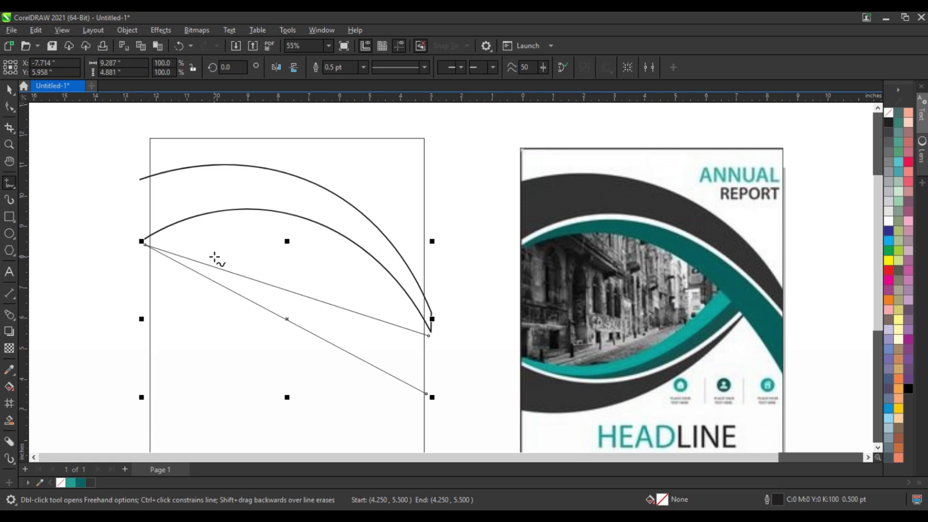
left_click(363, 67)
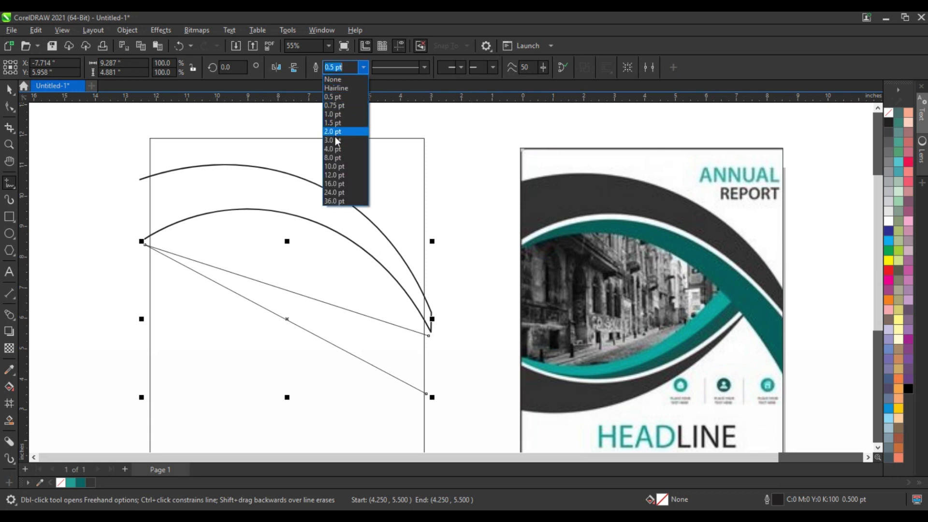
left_click(333, 140)
Convert the new V-shaped line's segments to curves and bend the upper one to run just beneath the first band's lower edge.
left_click(10, 107)
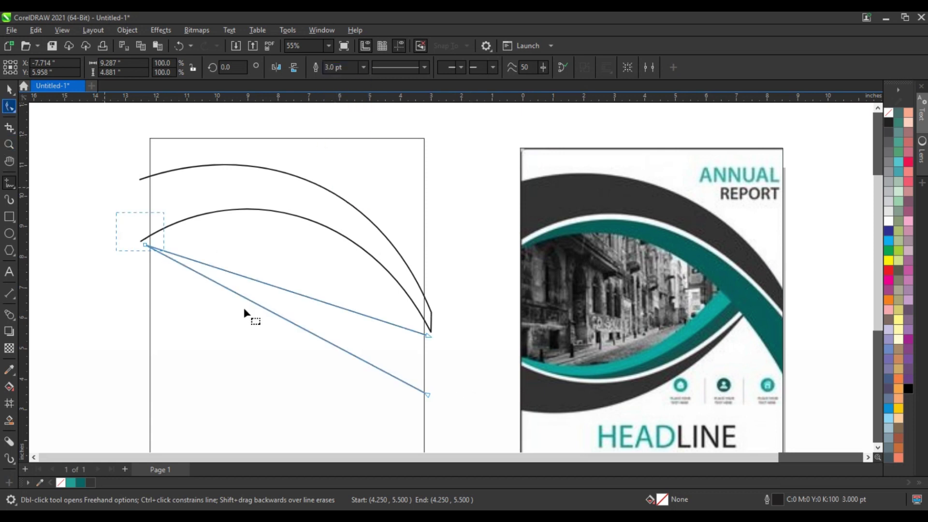
left_click_drag(454, 405, 457, 407)
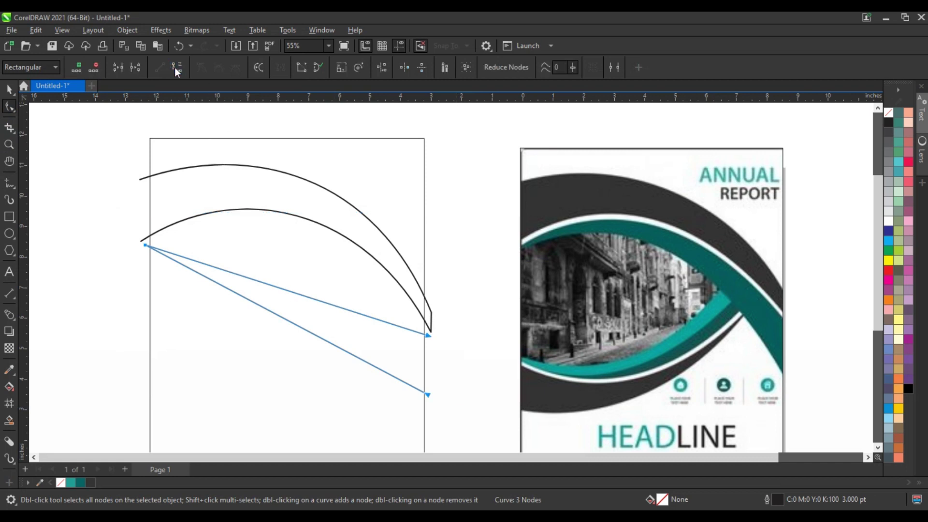
left_click_drag(123, 231, 164, 256)
left_click_drag(236, 275, 236, 186)
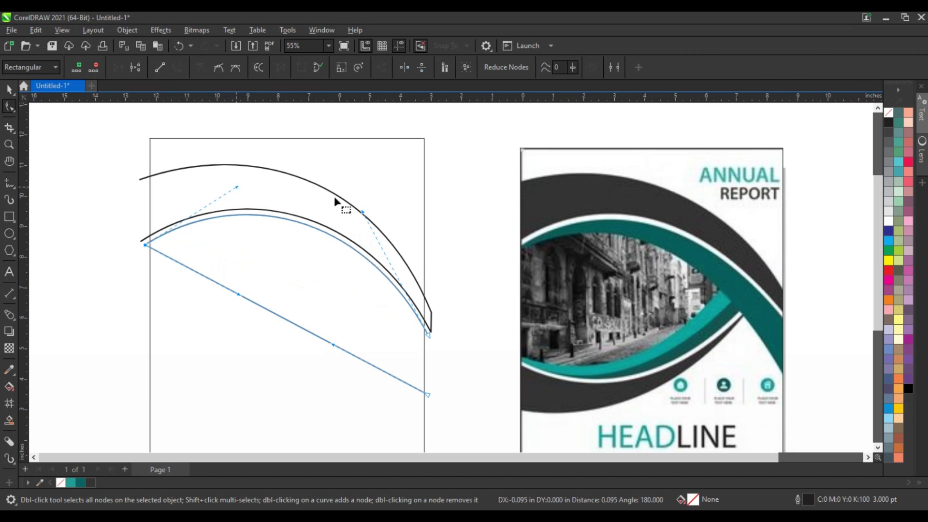
left_click_drag(360, 210, 357, 211)
Bend the second shape's lower segment into an arch beneath its upper curve and reposition its right end node to set the band's width.
left_click(450, 386)
left_click_drag(449, 385, 430, 372)
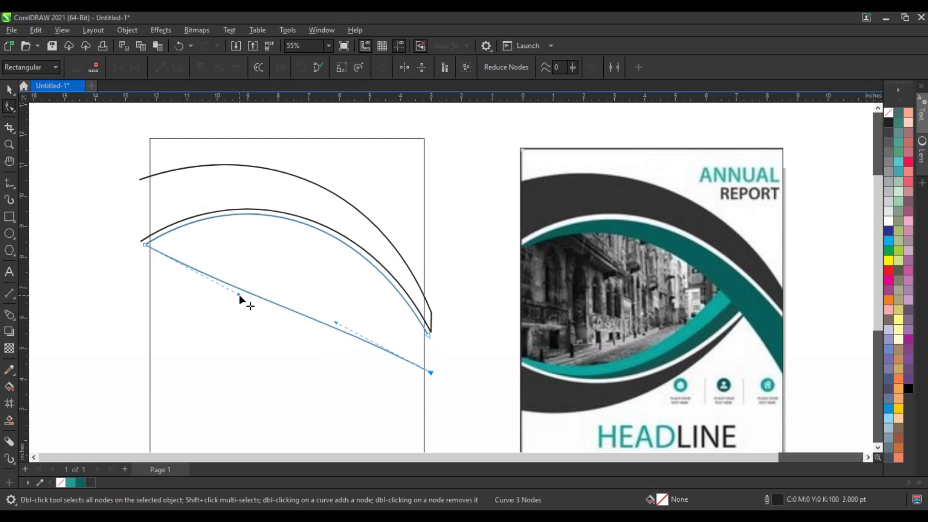
left_click_drag(240, 298, 242, 205)
left_click_drag(336, 323, 377, 255)
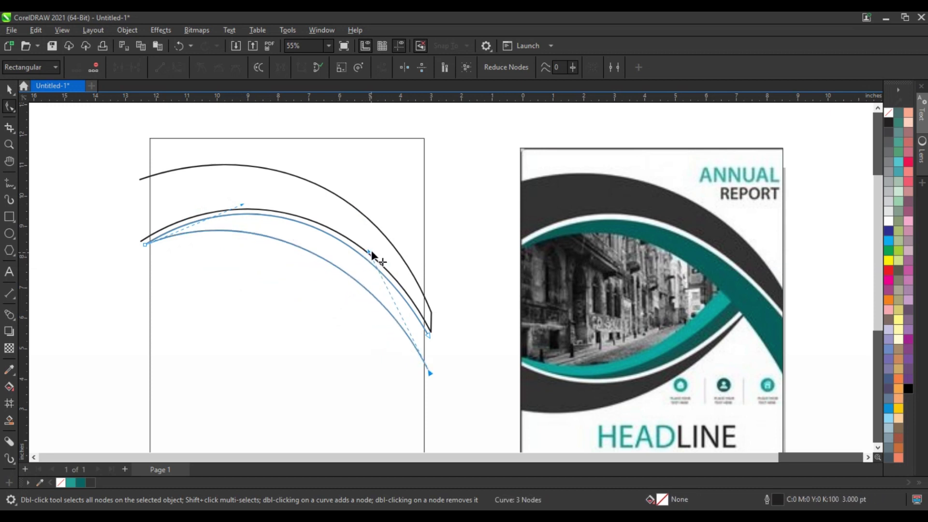
left_click_drag(423, 366, 429, 389)
left_click_drag(370, 265, 381, 265)
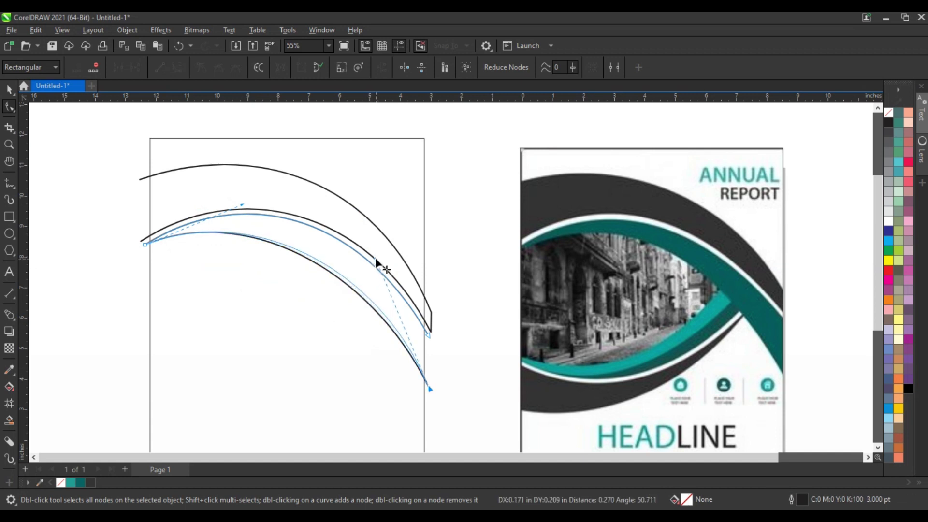
Refine the second band's lower curve by adjusting its handles and lowering its right end node so the band widens toward the right.
left_click_drag(244, 205, 271, 196)
left_click(352, 207)
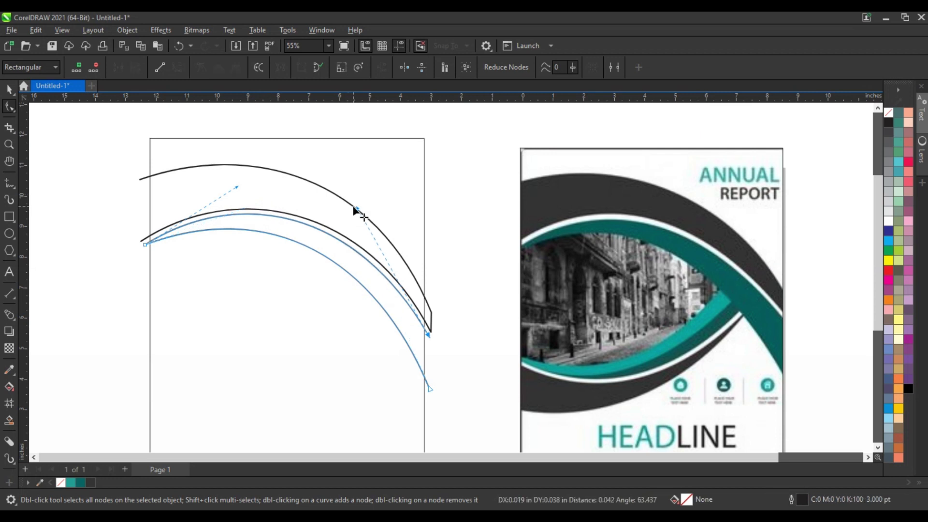
left_click_drag(431, 393, 433, 400)
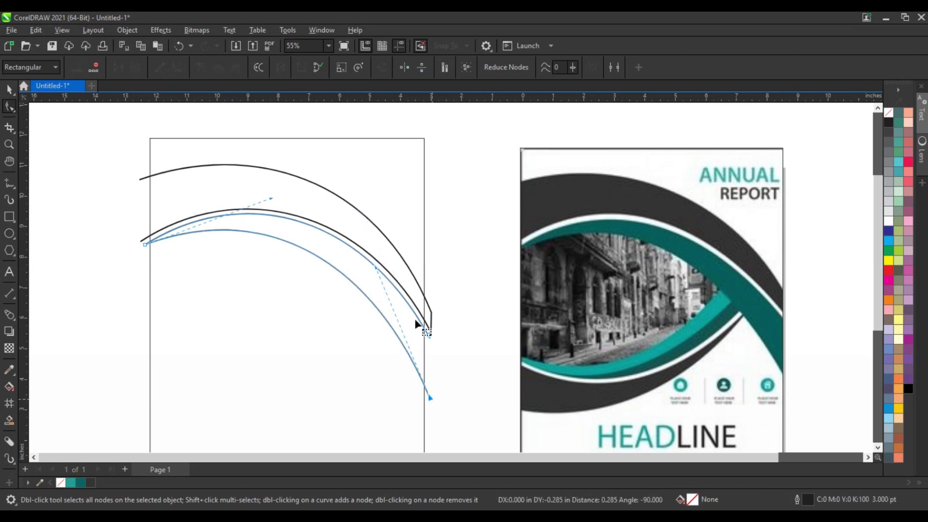
left_click_drag(377, 269, 380, 268)
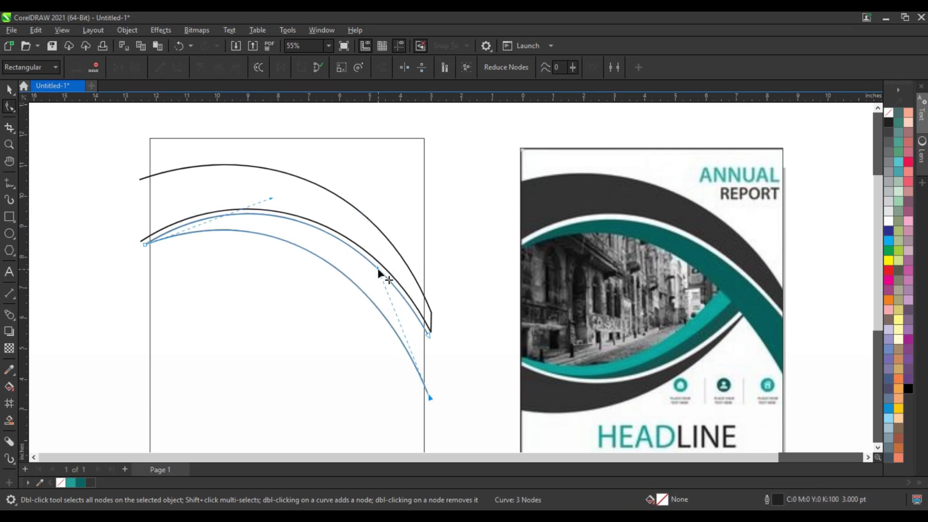
mouse_move(271, 197)
left_mouse_down()
mouse_move(290, 204)
mouse_move(266, 184)
left_mouse_up()
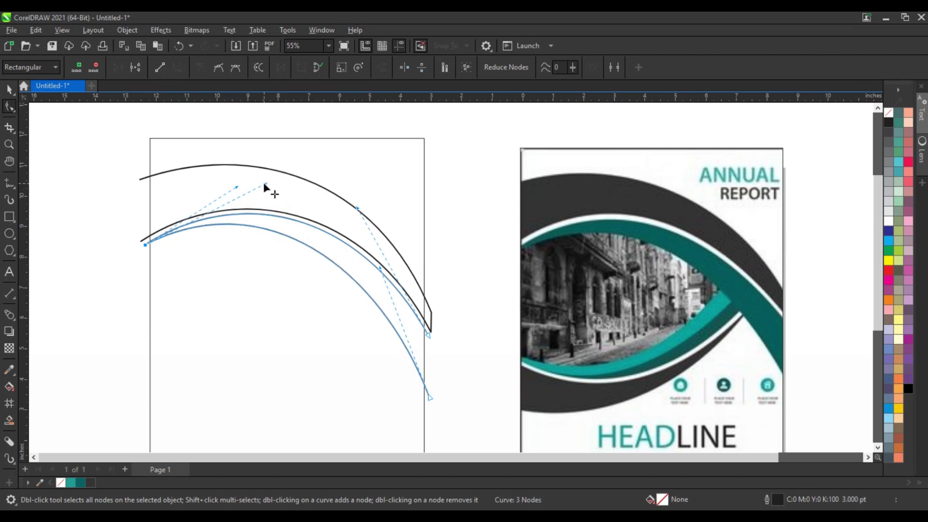
left_click_drag(382, 269, 365, 260)
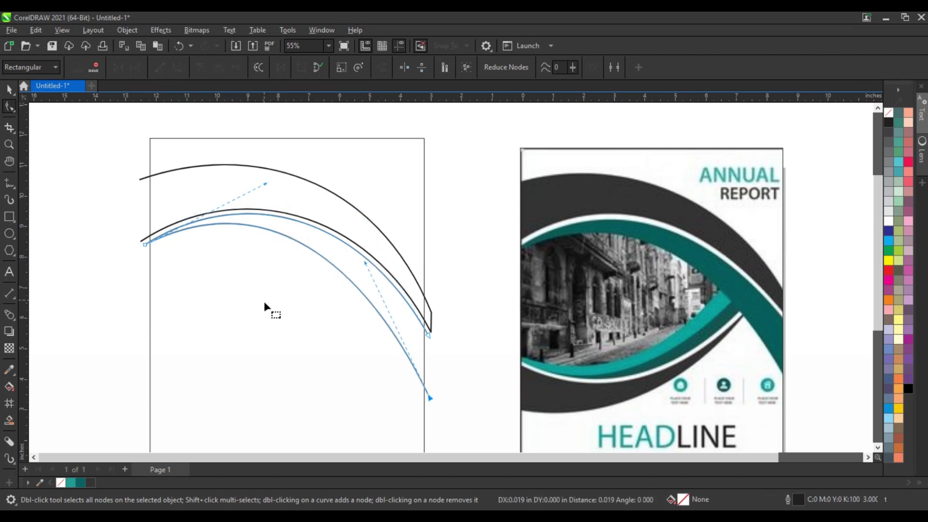
Smart Fill the areas of the two curved bands that lie inside the page frame, using the blue fill and 0.5 pt black outline.
scroll(264, 301, "down", 2)
key("z")
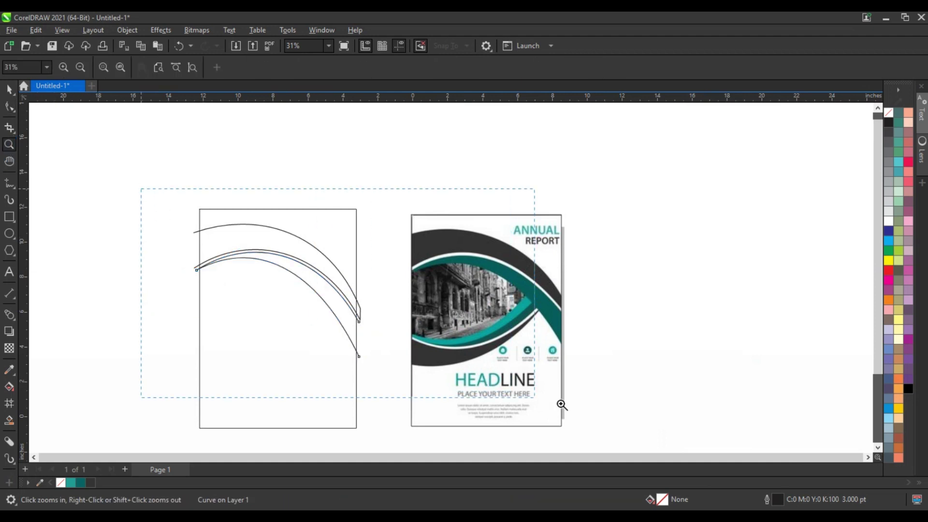
left_click_drag(562, 405, 608, 425)
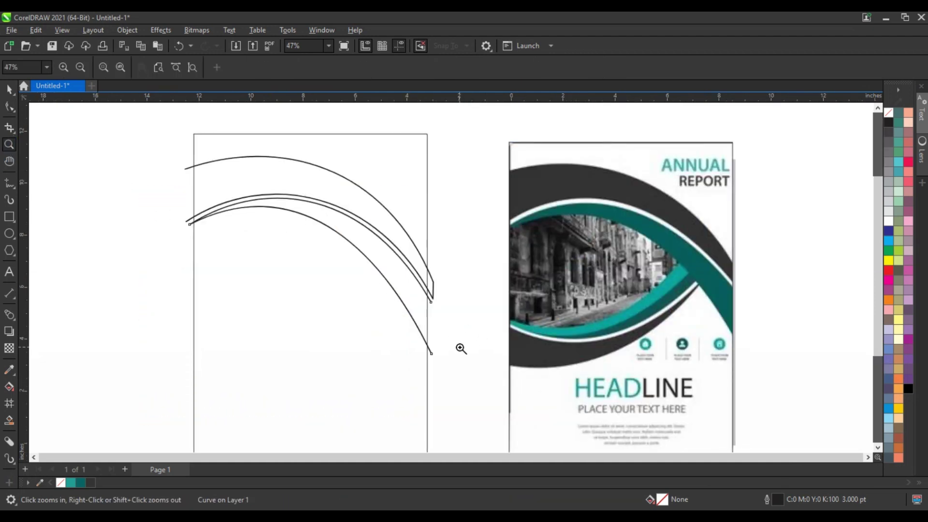
left_click(11, 424)
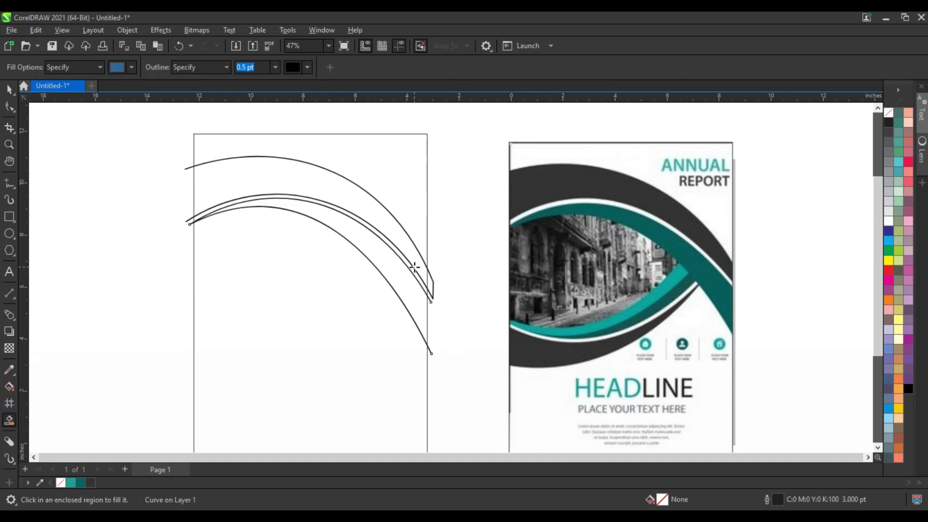
left_click(376, 210)
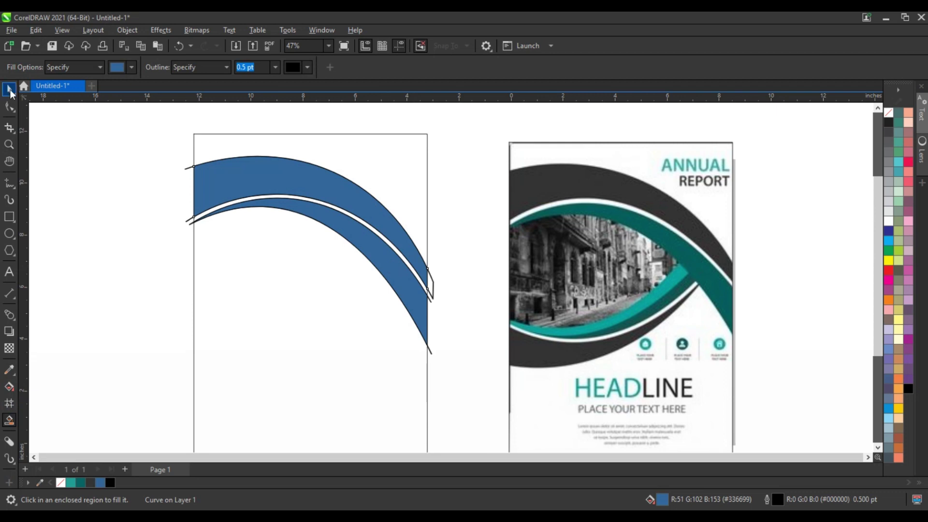
Recolour the upper filled band dark grey and the lower one dark teal, and delete the original construction curves.
left_click(10, 90)
left_click(222, 178)
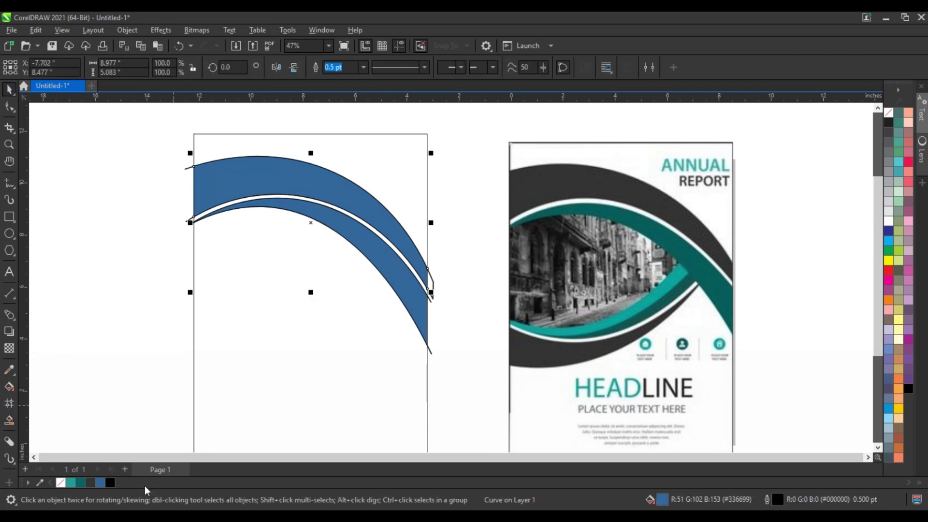
left_click(91, 483)
left_click(100, 301)
left_click(416, 301)
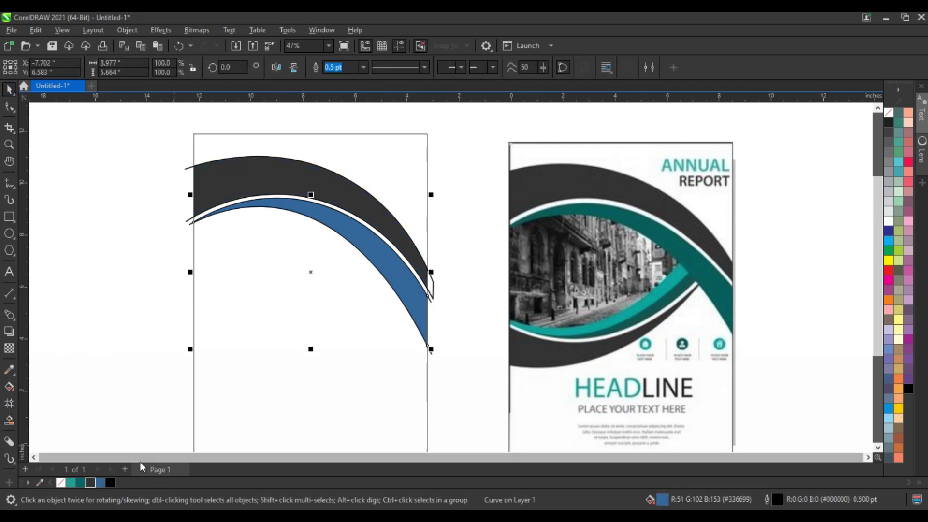
left_click(84, 482)
left_click(128, 311)
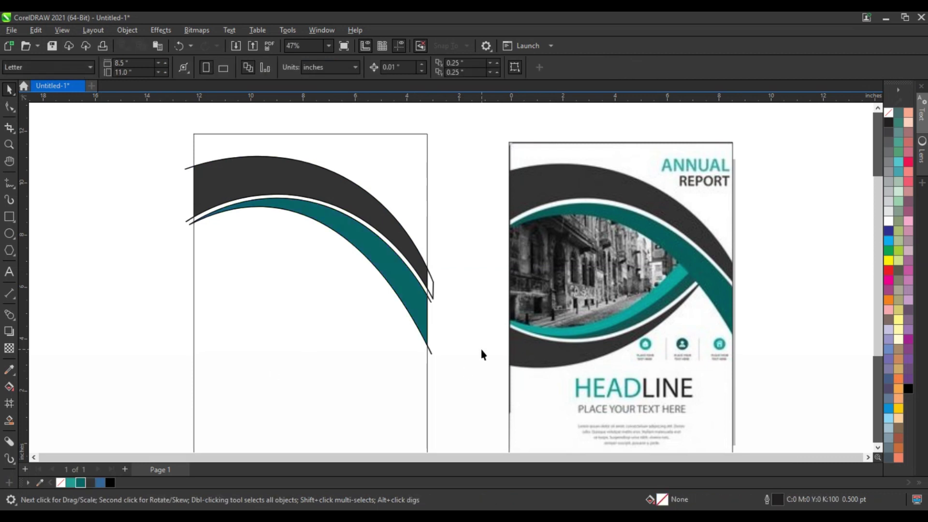
left_click(430, 304)
key("Delete")
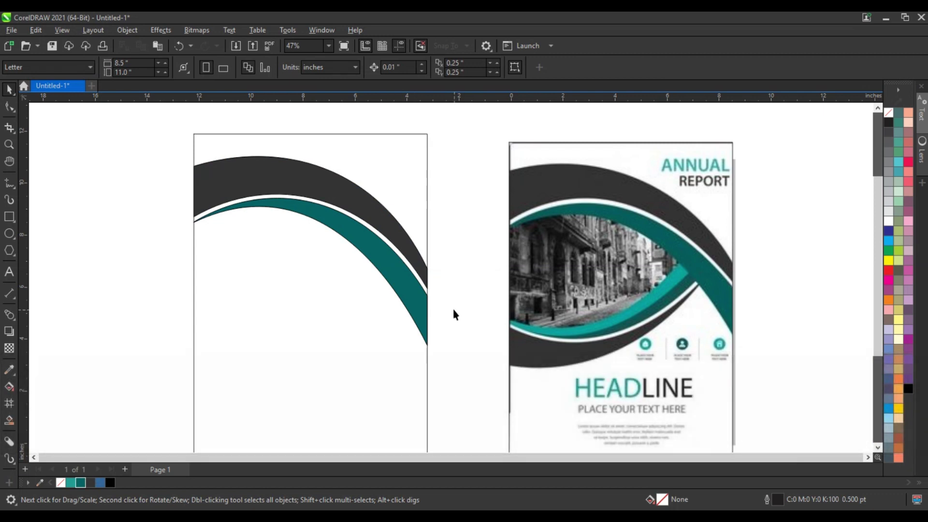
Draw a V-shaped Freehand line about 9.5 in wide from just outside the frame's right edge to its left edge and back.
left_click(12, 185)
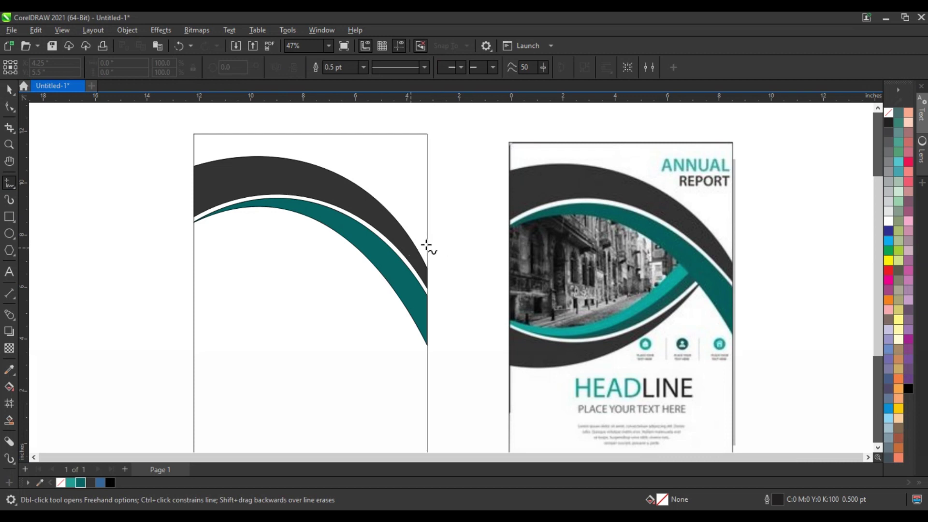
left_click(430, 218)
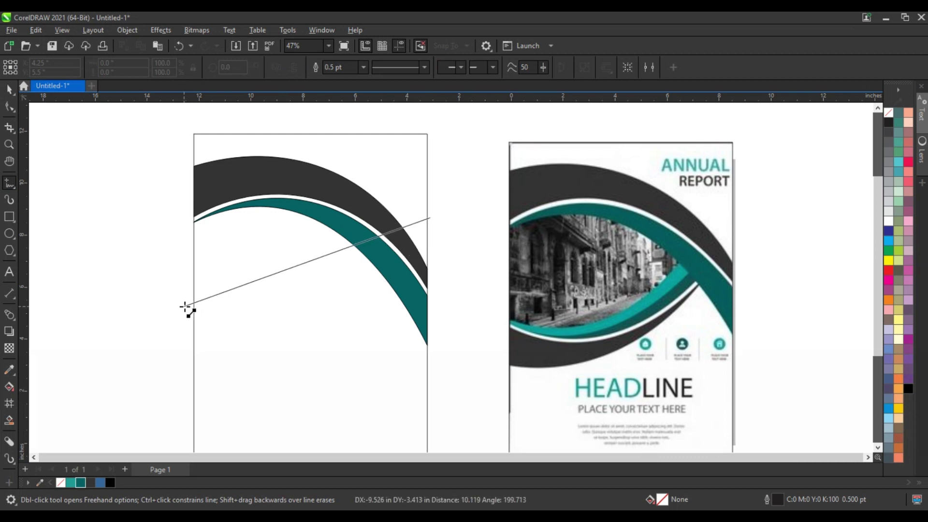
double_click(184, 306)
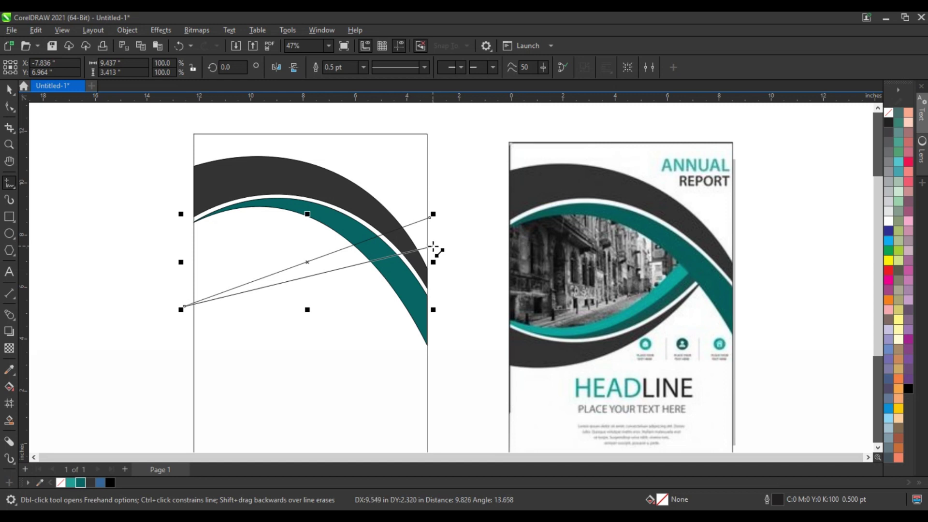
left_click(432, 247)
Convert the V-shaped line's segments to curves and bend the lower one into a downward bow by adjusting its handles.
left_click(16, 111)
left_click_drag(87, 145, 474, 330)
left_click_drag(314, 273, 321, 329)
left_click_drag(276, 352, 268, 362)
left_click_drag(372, 344, 384, 351)
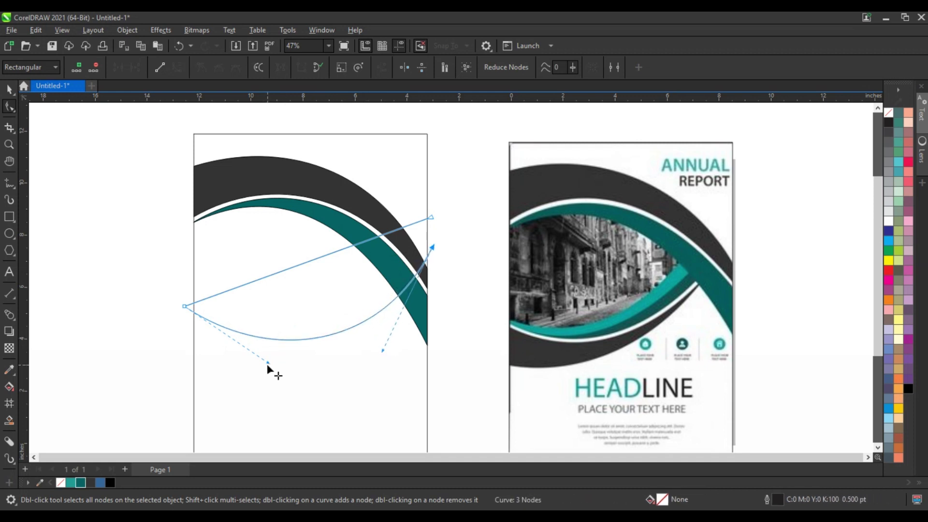
left_click(435, 236)
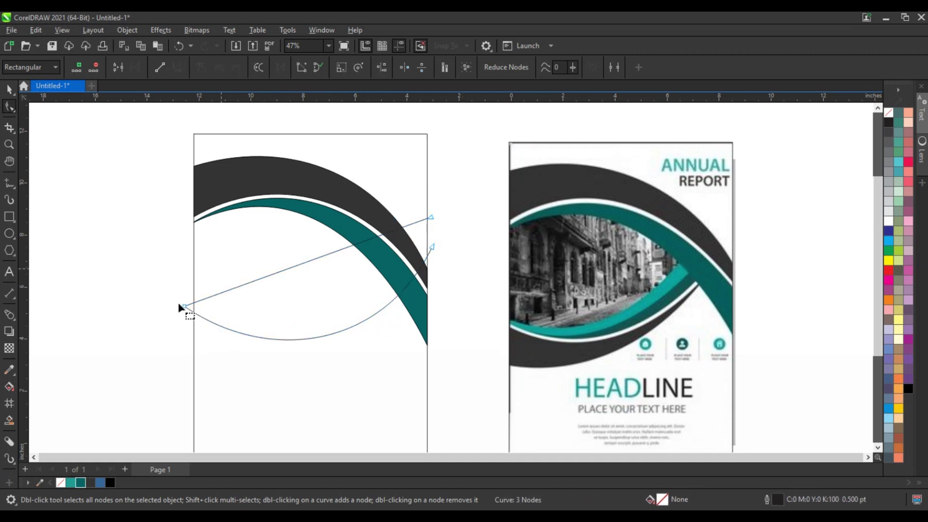
Bend the V shape's upper segment downward to run above the lower curve, fine-tuning its handles and right end node to form a crescent.
left_click_drag(292, 339, 371, 279)
left_click_drag(383, 290, 390, 297)
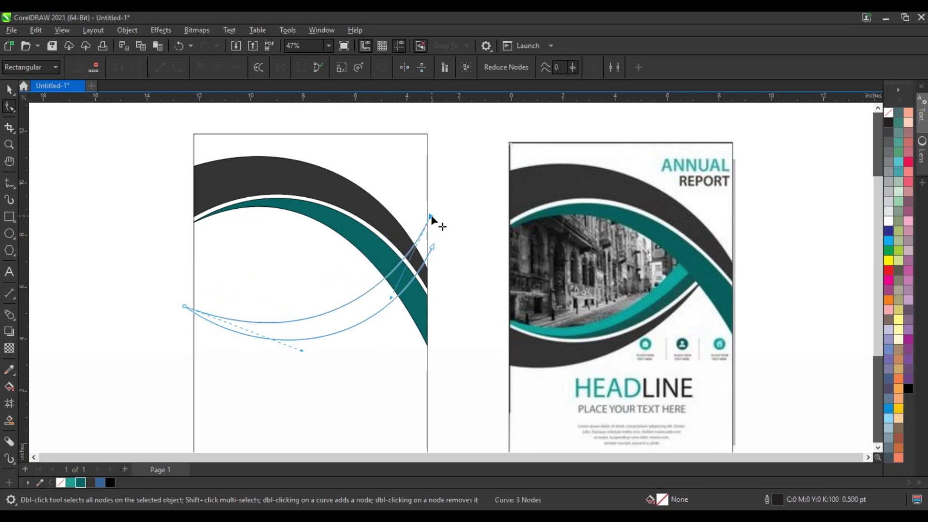
left_click_drag(431, 218, 432, 215)
left_click_drag(392, 298, 393, 296)
left_click_drag(303, 349, 304, 350)
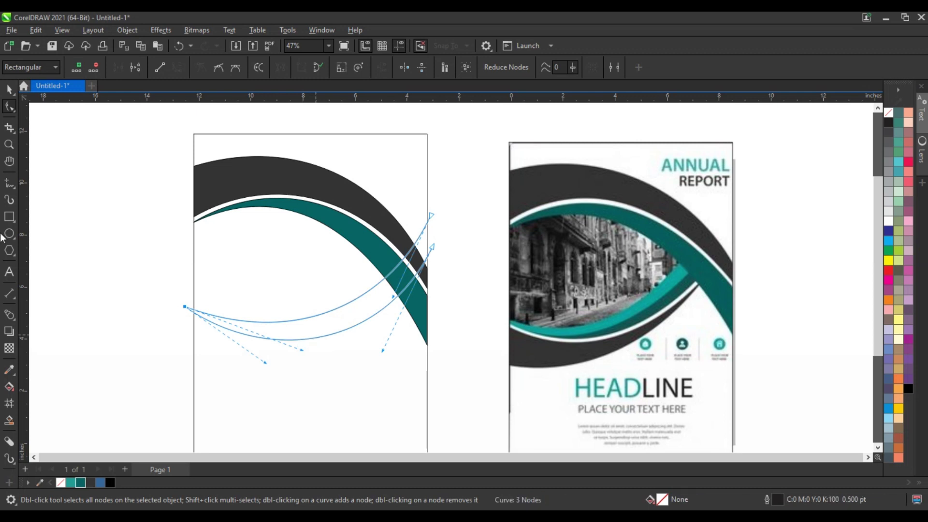
Draw a second V-shaped Freehand line about 8.1 in wide from below the crescent's left tip to the teal band and back to the left.
left_click(9, 184)
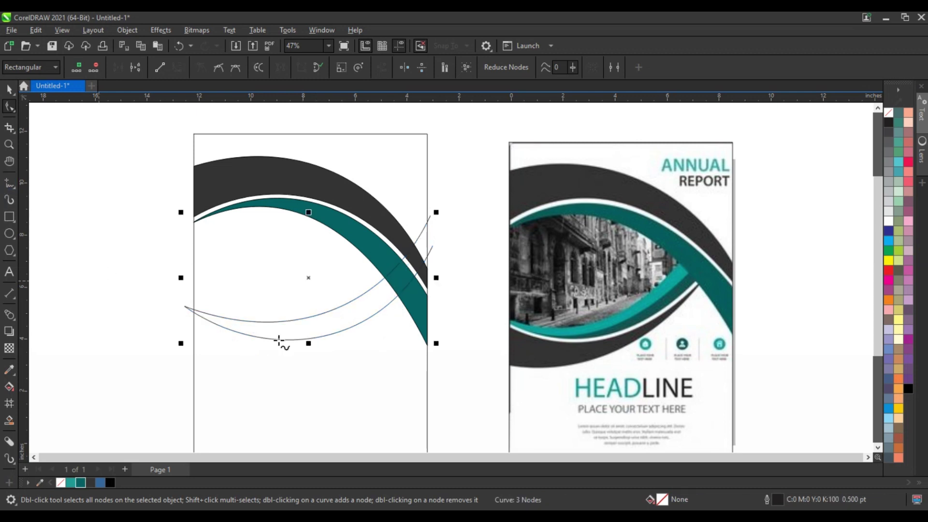
left_click(190, 318)
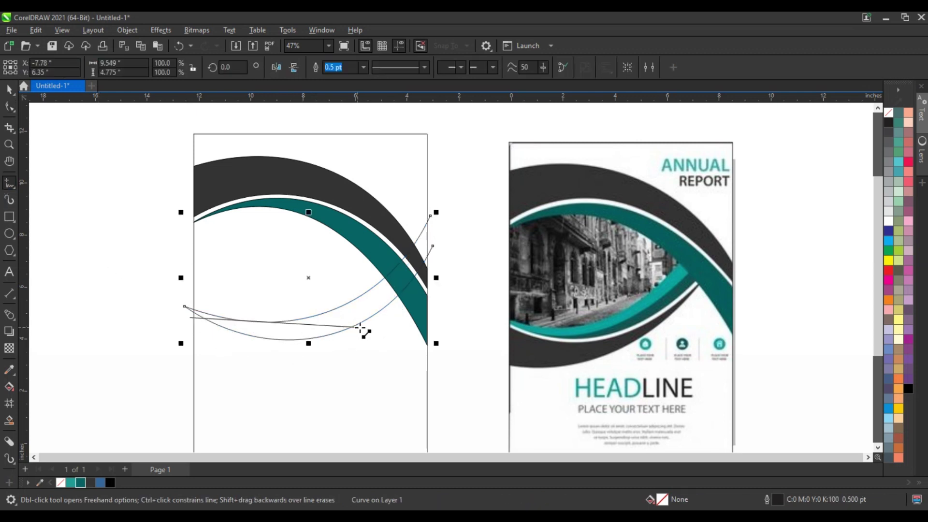
left_click(403, 298)
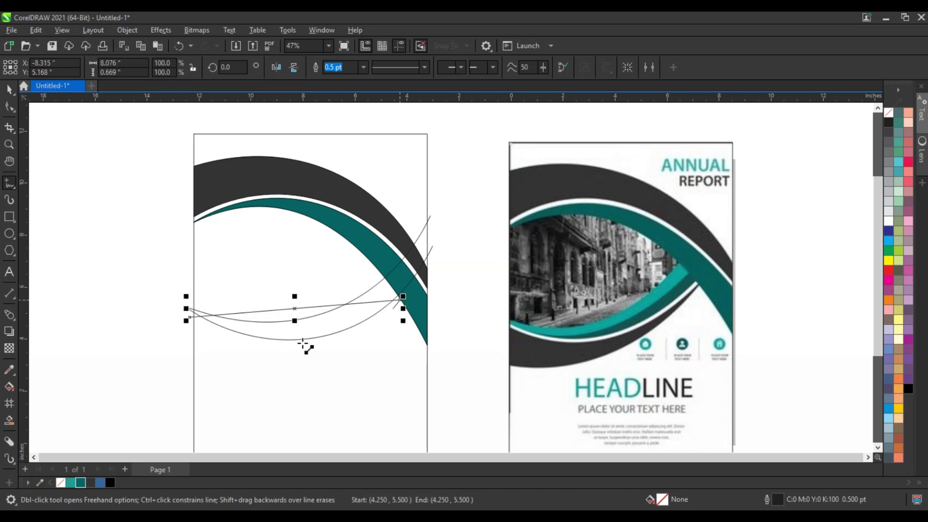
left_click(188, 347)
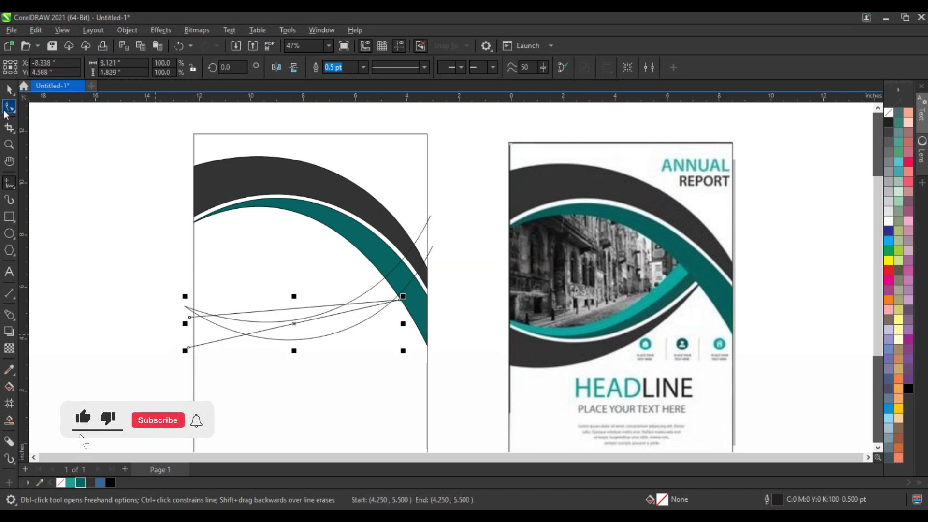
Convert the second V's segments to curves, bow both downward, and raise the upper segment's left end node toward the crescent.
left_click(10, 106)
left_click_drag(67, 201, 413, 369)
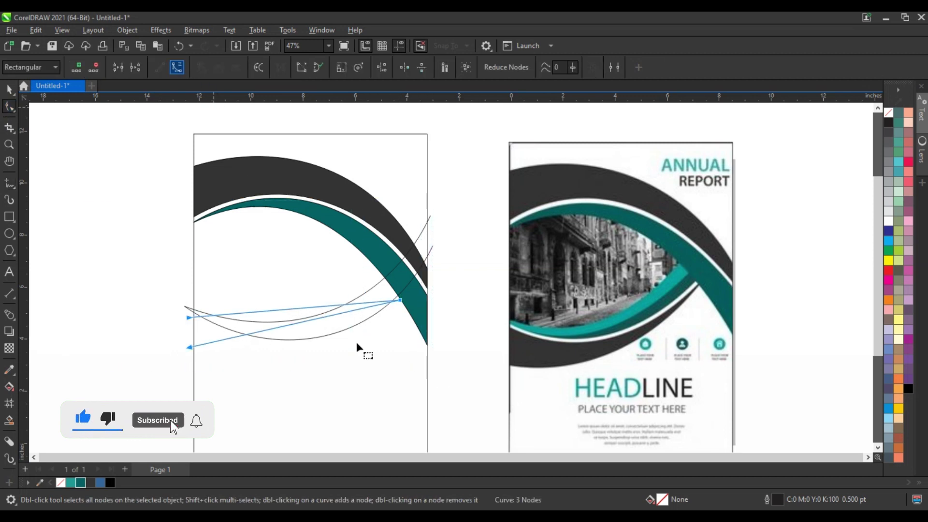
left_click_drag(311, 322, 317, 368)
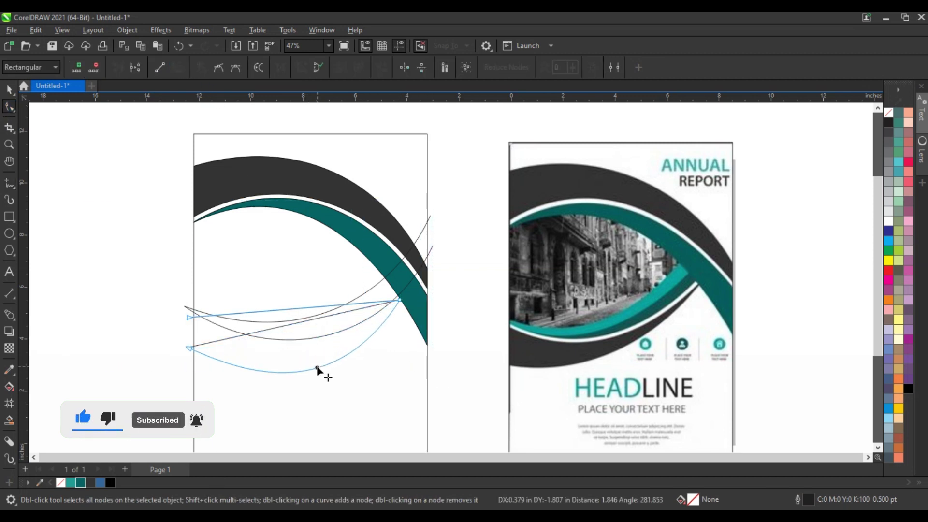
mouse_move(284, 310)
left_mouse_down()
mouse_move(296, 325)
mouse_move(295, 348)
left_mouse_up()
mouse_move(181, 302)
left_mouse_down()
mouse_move(196, 327)
mouse_move(189, 312)
left_mouse_up()
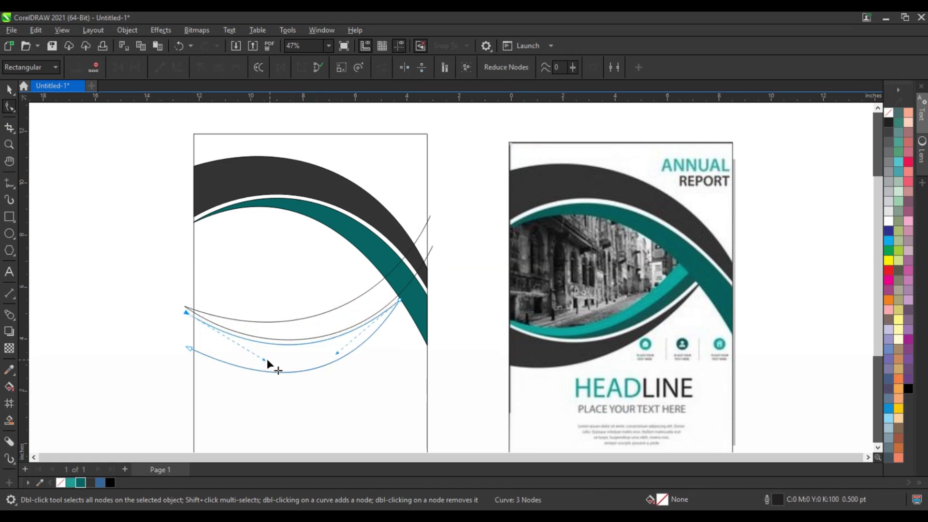
Adjust the handles of the second V's two curves so the upper one runs just beneath the crescent, and deselect the shape.
left_click_drag(267, 358, 259, 359)
mouse_move(334, 351)
left_mouse_down()
mouse_move(349, 396)
mouse_move(332, 368)
left_mouse_up()
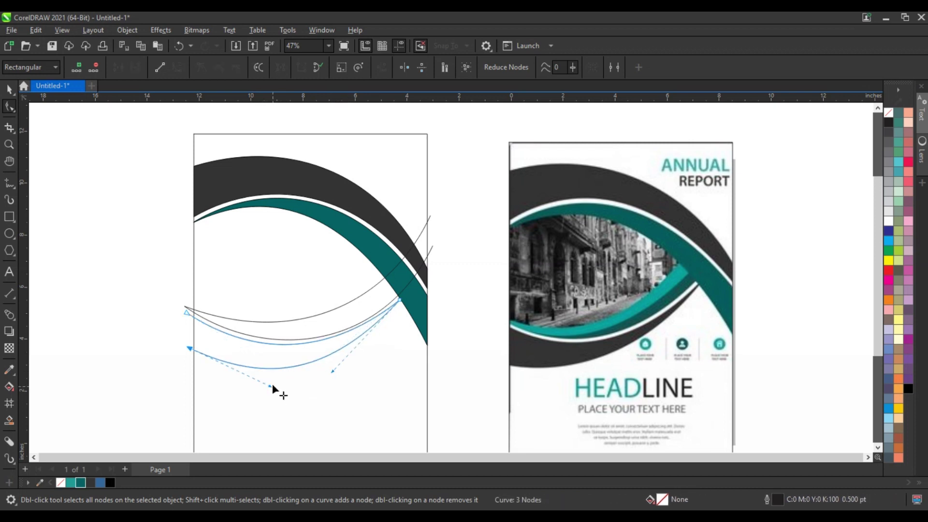
left_click_drag(270, 386, 272, 382)
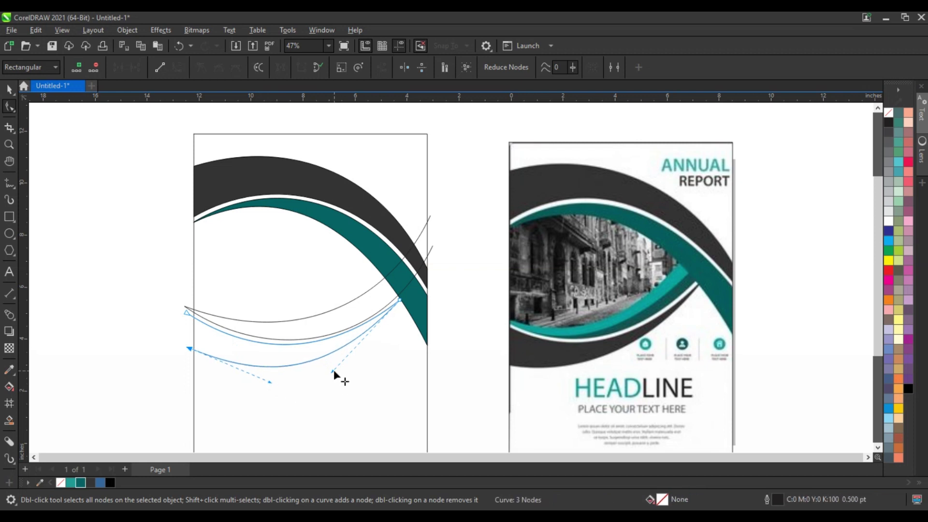
left_click_drag(333, 371, 336, 352)
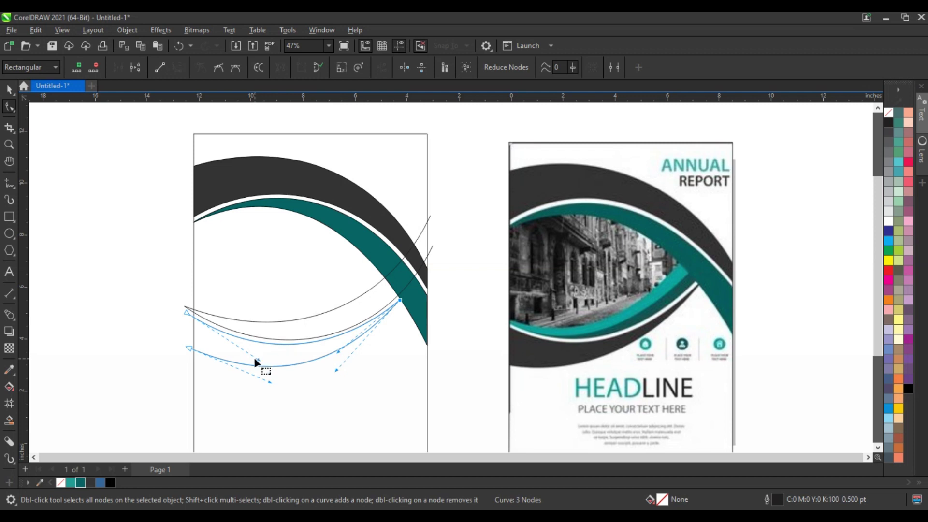
left_click_drag(174, 302, 212, 331)
left_click_drag(262, 360, 261, 357)
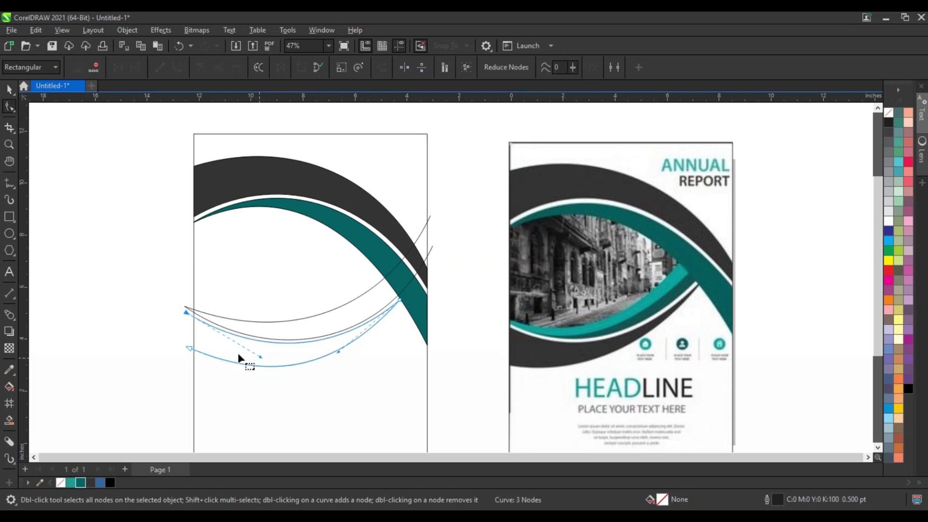
left_click(122, 316)
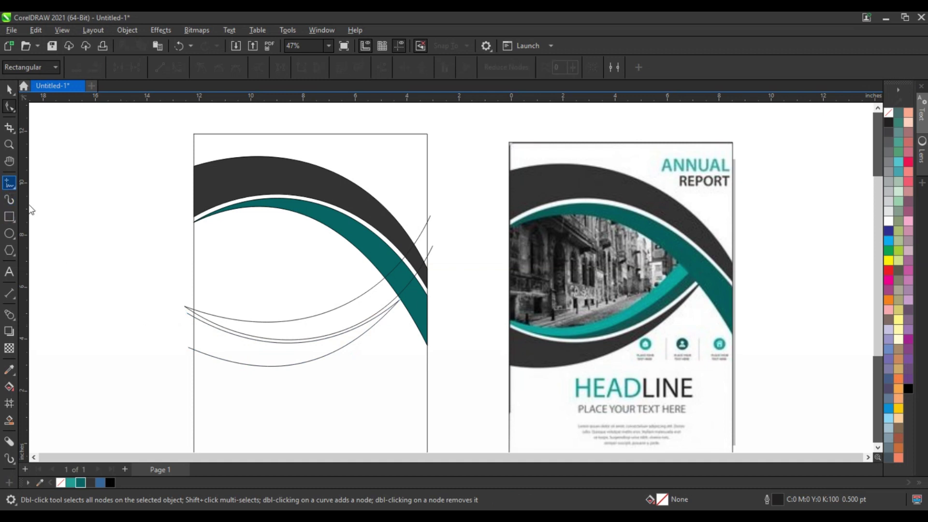
Draw a straight Freehand line about 9.8 in wide between the frame's right edge and the crescent's left tip, and convert it to a curve.
left_click(10, 182)
left_click(431, 233)
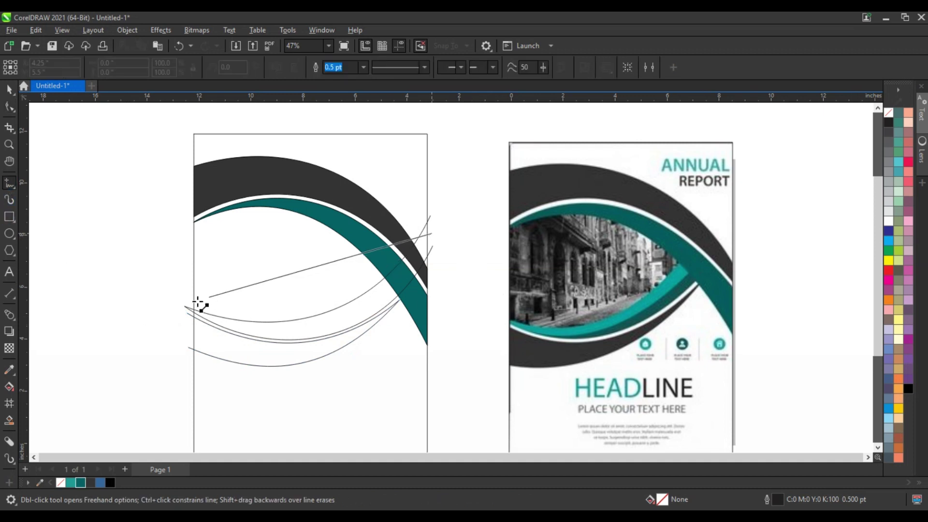
left_click(178, 306)
left_click(9, 106)
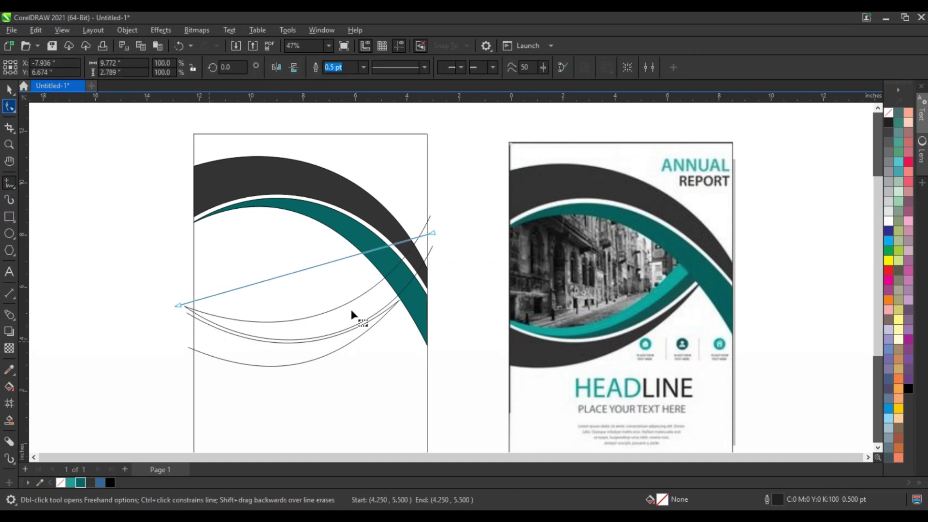
left_click_drag(61, 166, 451, 340)
left_click(178, 67)
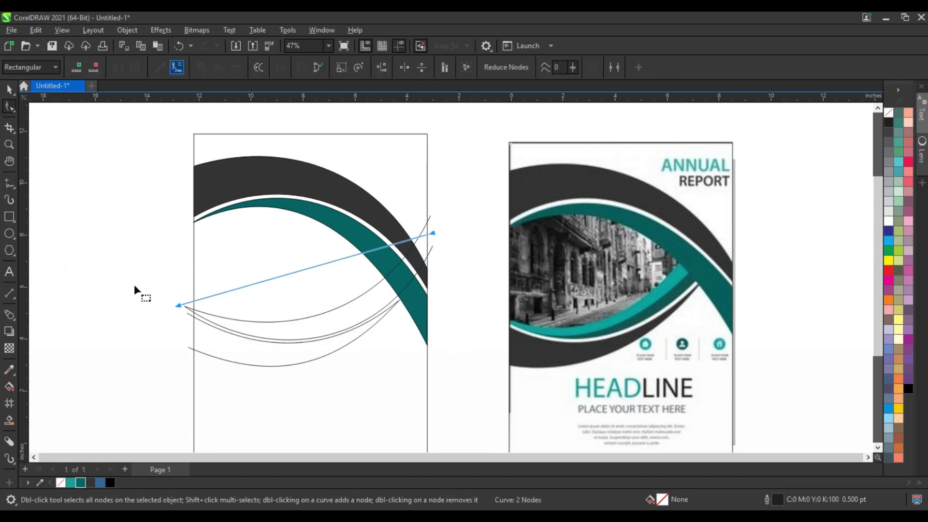
Bow the new line downward by adjusting both handles and its left end node so it runs between the upper two lower-band curves, and deselect it.
left_click_drag(261, 284, 295, 349)
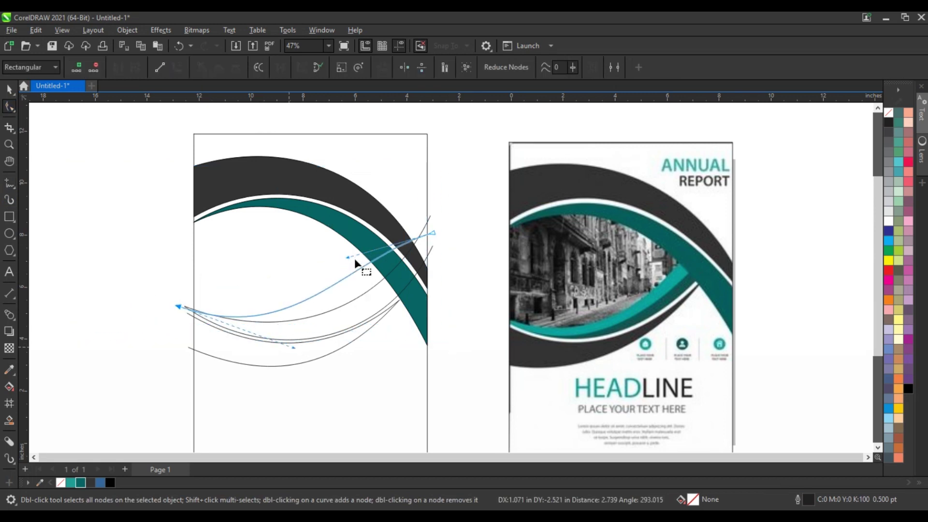
left_click_drag(348, 259, 384, 334)
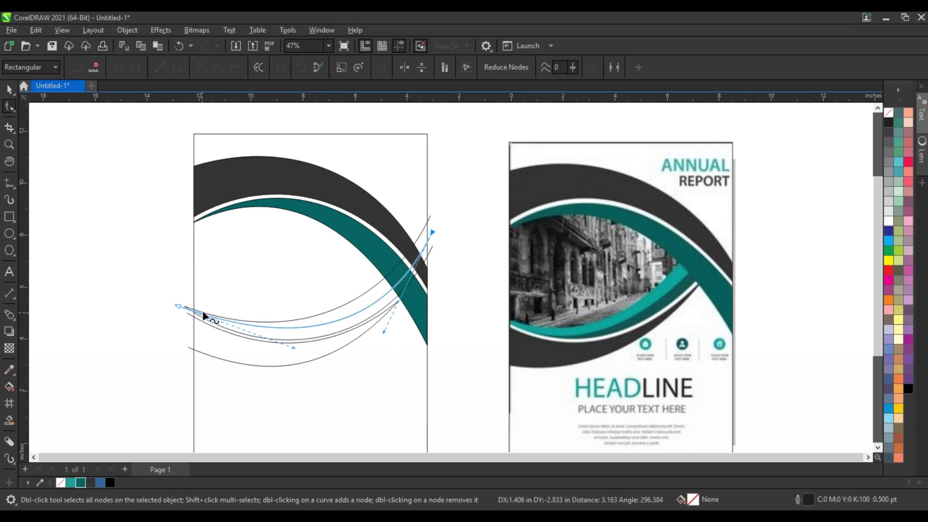
left_click_drag(179, 308, 180, 306)
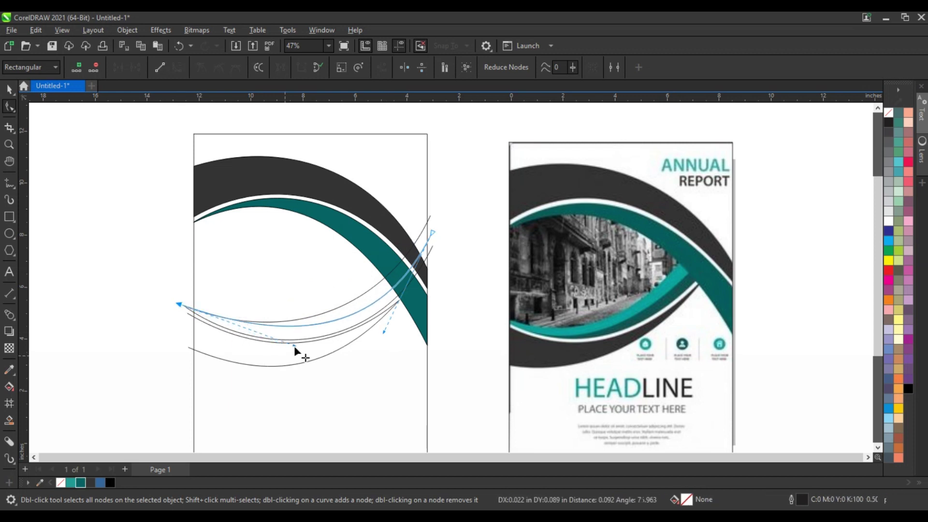
left_click_drag(293, 346, 267, 356)
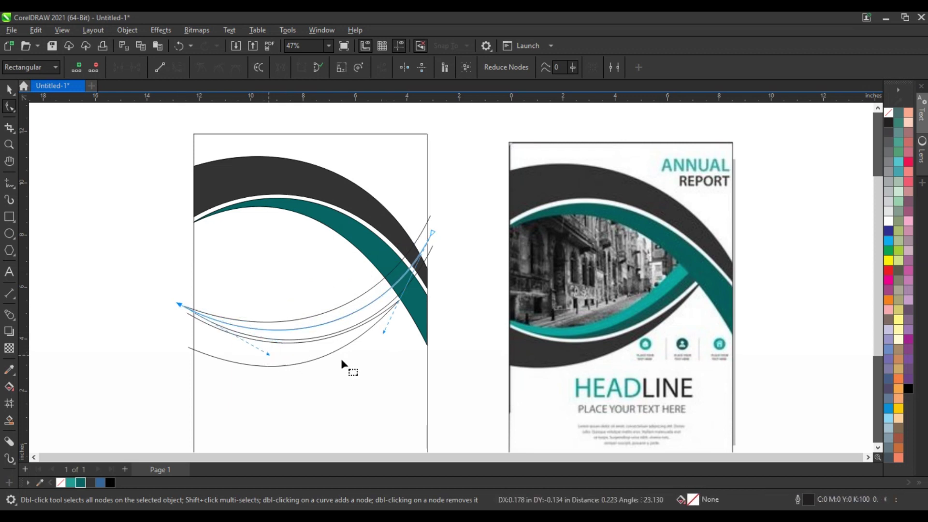
left_click_drag(384, 332, 387, 334)
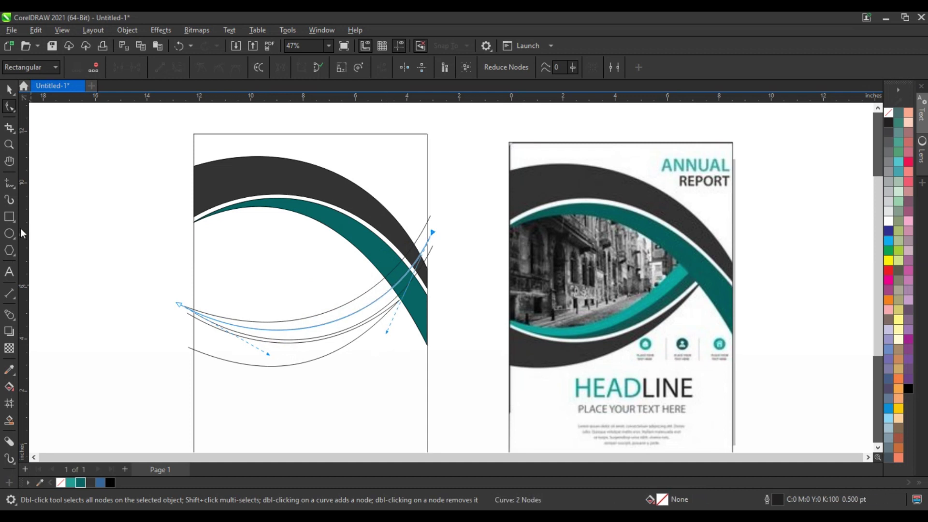
left_click(8, 90)
left_click(117, 307)
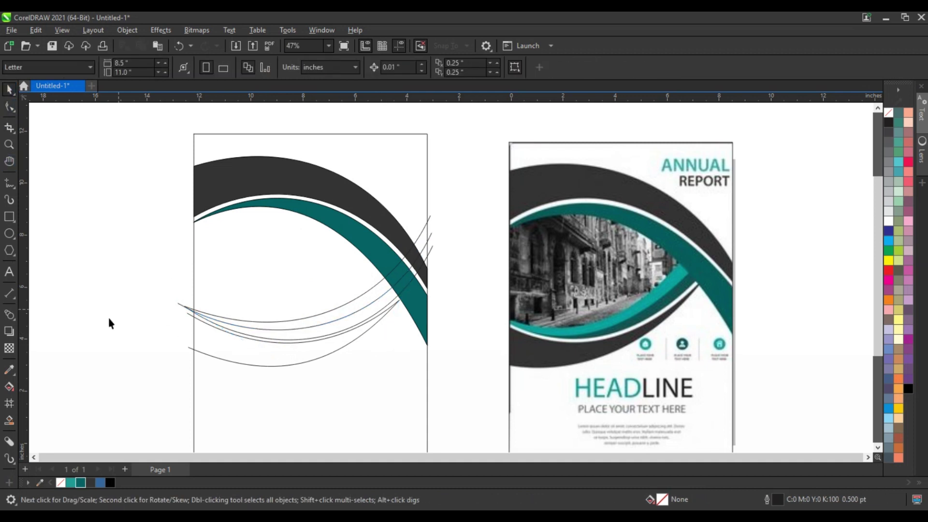
Smart Fill the three band regions enclosed by the lower curves, leaving the thin gap between them unfilled.
left_click(4, 418)
left_click(337, 330)
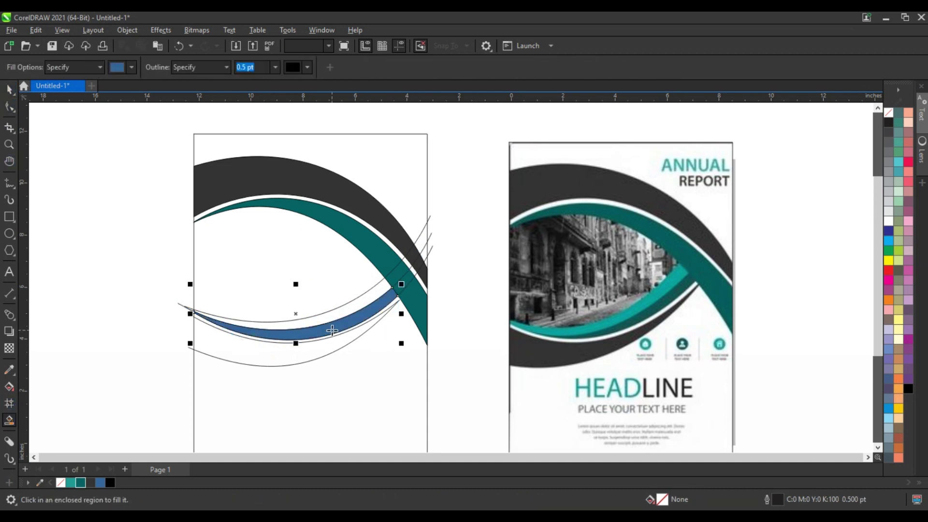
left_click(340, 312)
left_click(318, 350)
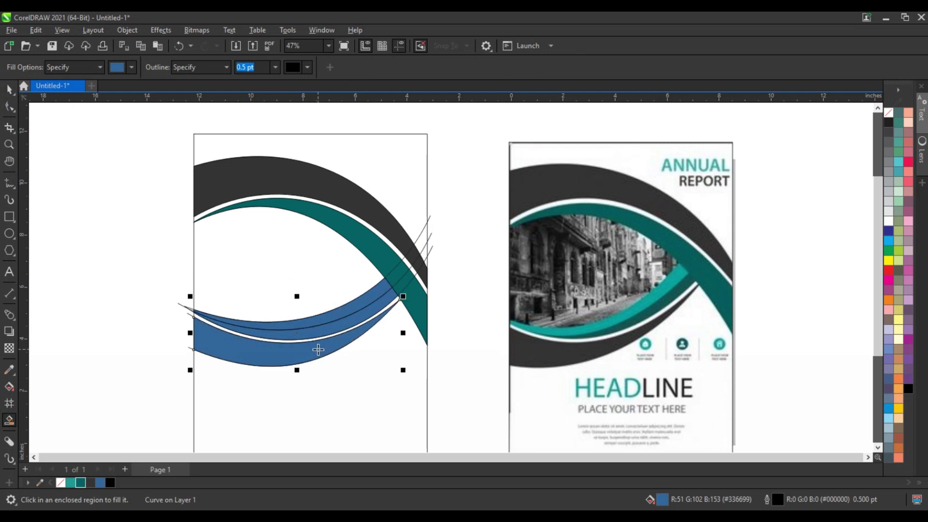
key("space")
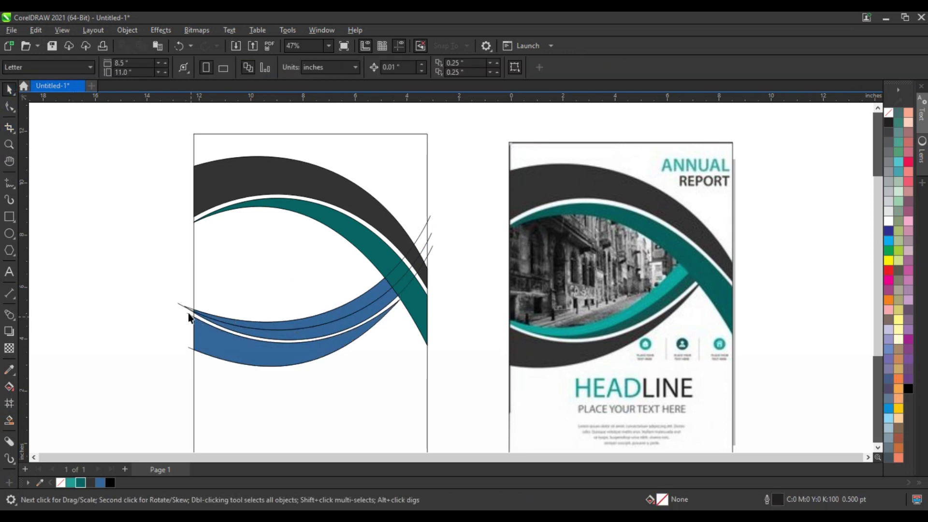
Delete the leftover construction curves that extend past the frame around the lower bands.
left_click(181, 309)
key("Delete")
left_click(184, 319)
key("Delete")
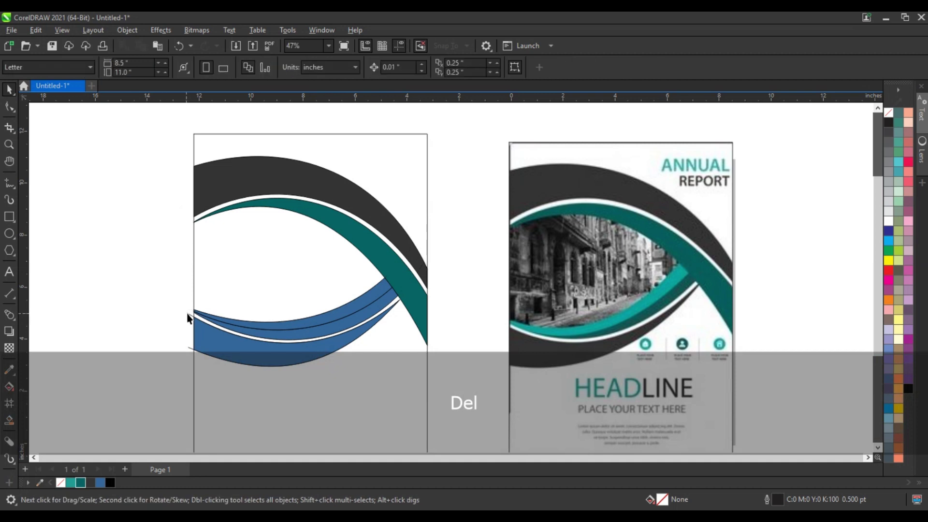
left_click(188, 320)
key("Delete")
Colour the lowest band dark grey (#333333), the middle band dark teal and the upper band light teal, and deselect.
left_click(226, 354)
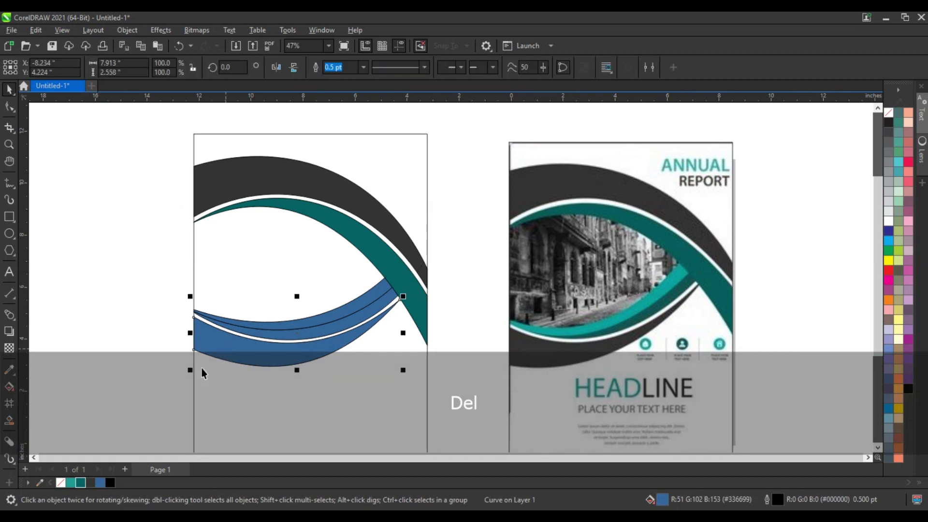
left_click(91, 482)
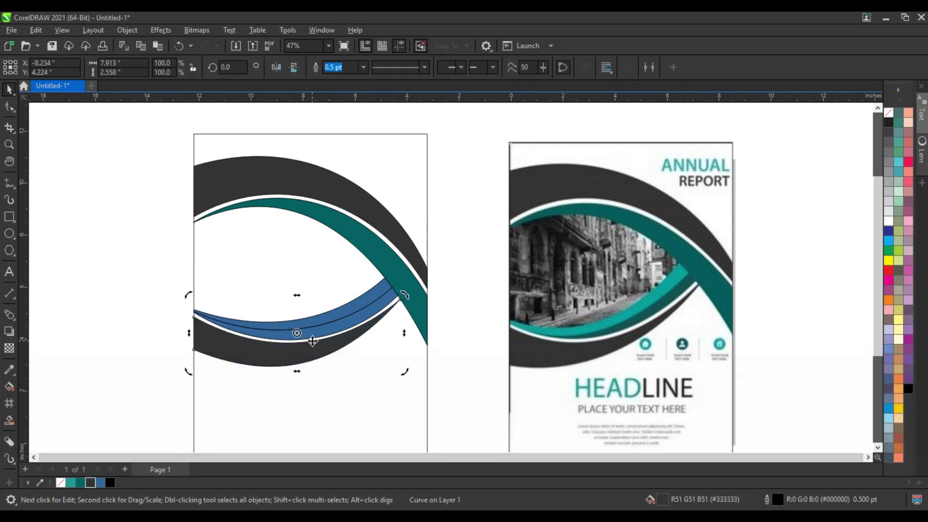
left_click(312, 341)
left_click(314, 336)
left_click(83, 485)
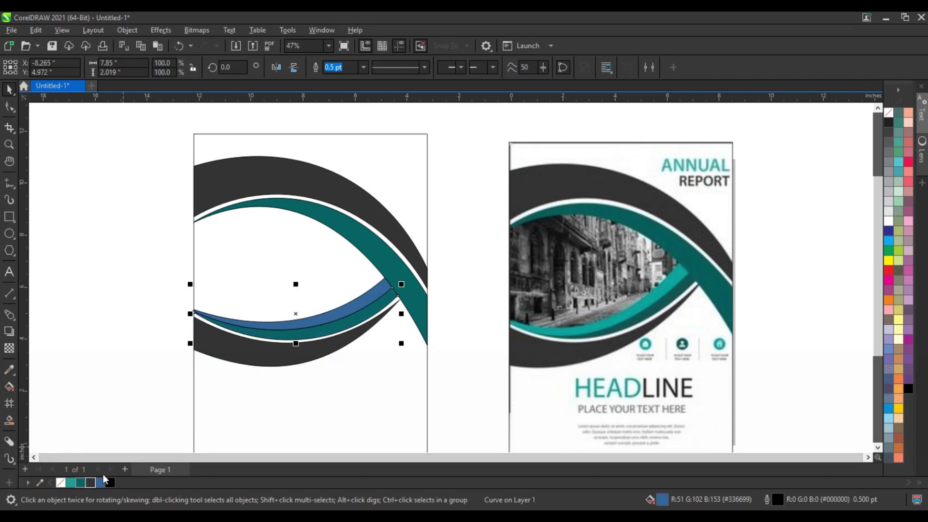
left_click(312, 321)
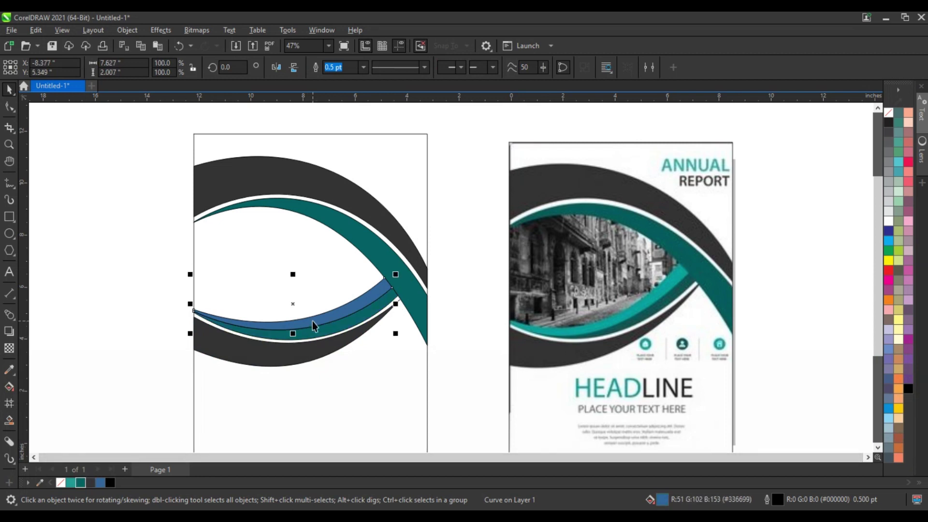
left_click(70, 482)
left_click(125, 369)
Select all five coloured bands, remove their outlines, and deselect them.
left_click_drag(411, 385, 453, 404)
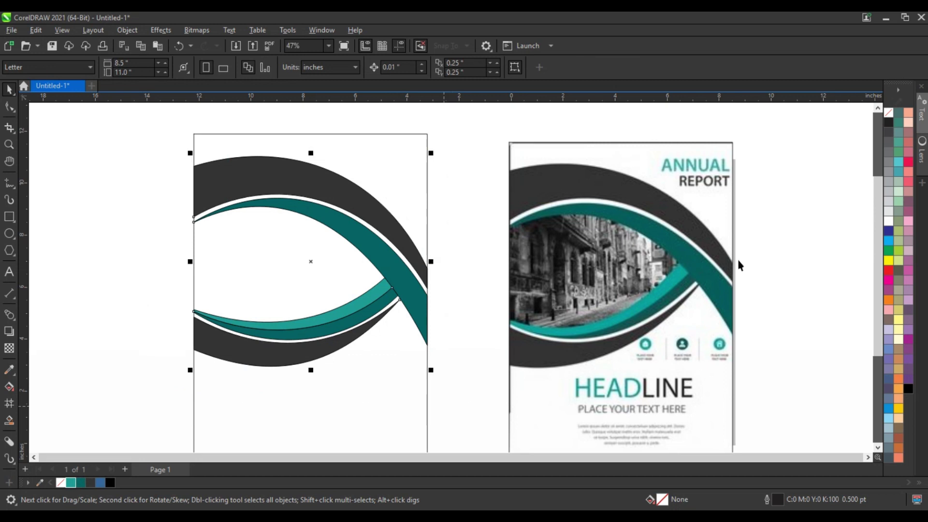
right_click(900, 122)
left_click(876, 121)
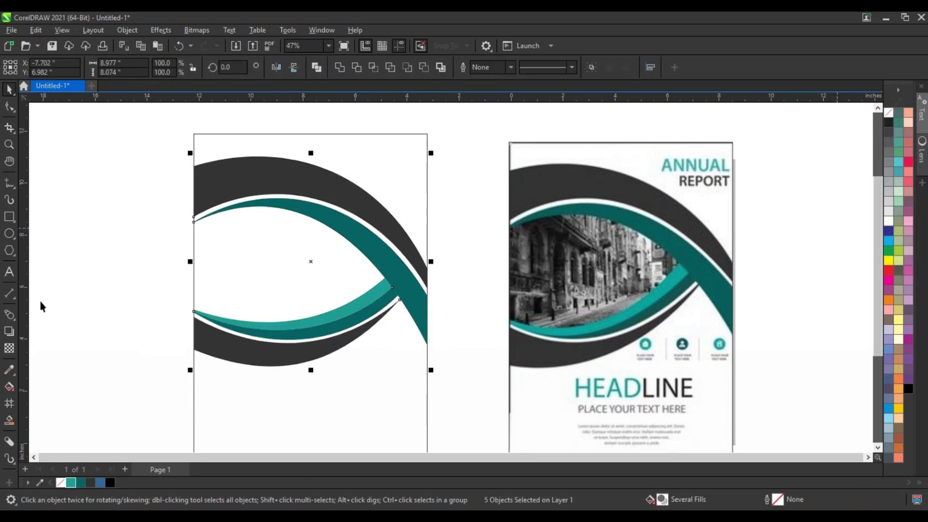
left_click(92, 292)
Smart Fill the eye-shaped area between the upper and lower bands and colour it light grey (20% black).
left_click(9, 420)
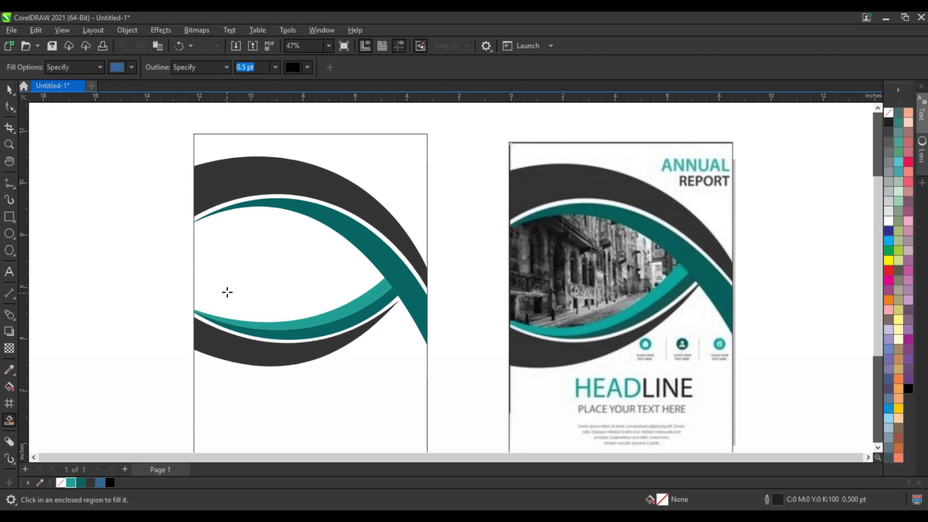
left_click(226, 290)
left_click(9, 89)
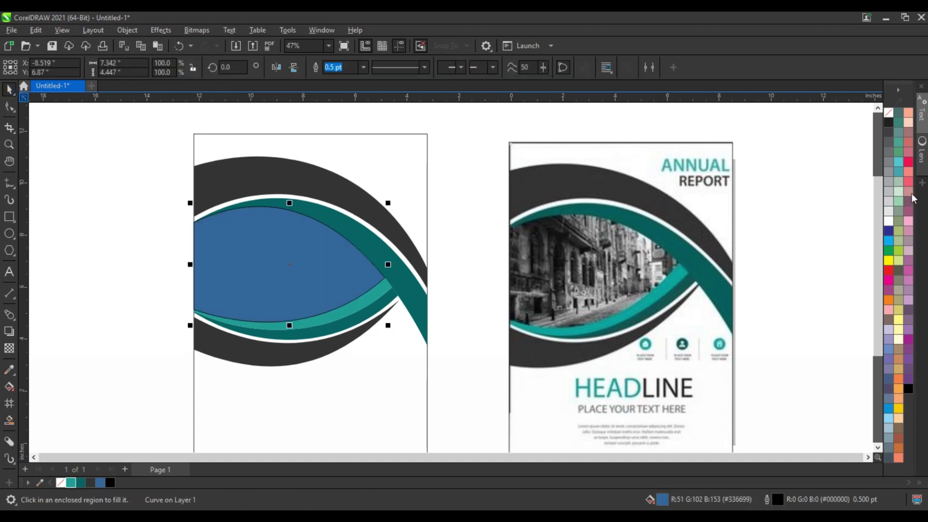
left_click(885, 205)
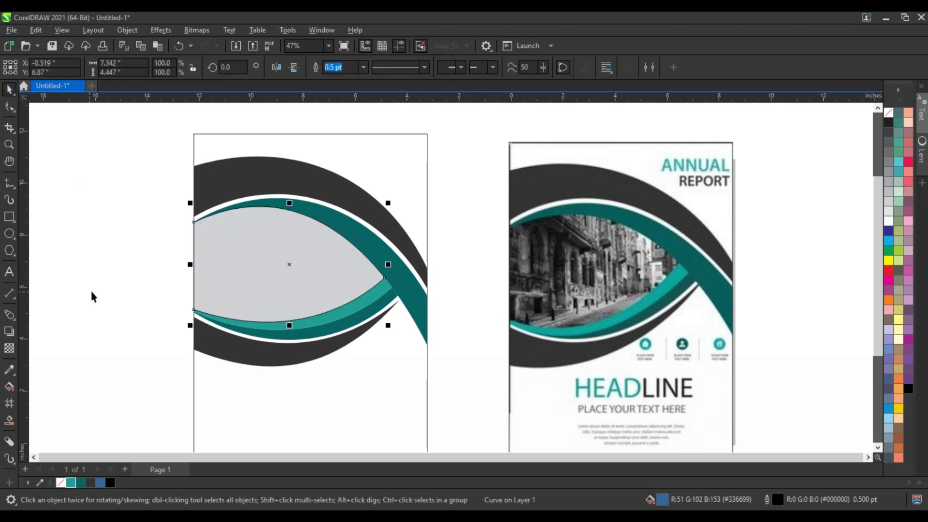
left_click(92, 289)
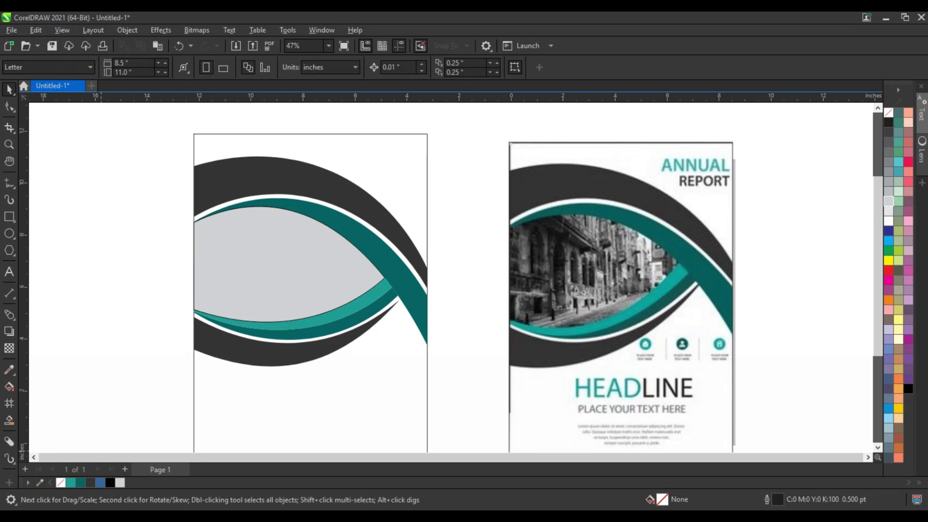
PowerClip the black-and-white skyline photo into the eye shape and enlarge it to about 9 in wide so it covers the shape.
left_click_drag(102, 456, 794, 232)
left_click_drag(253, 262, 254, 262)
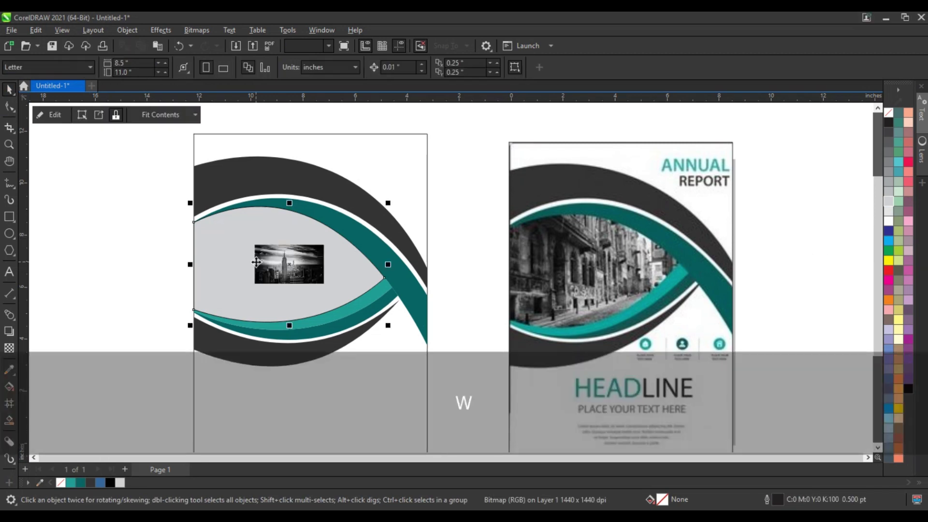
double_click(292, 266)
left_click_drag(333, 296, 413, 338)
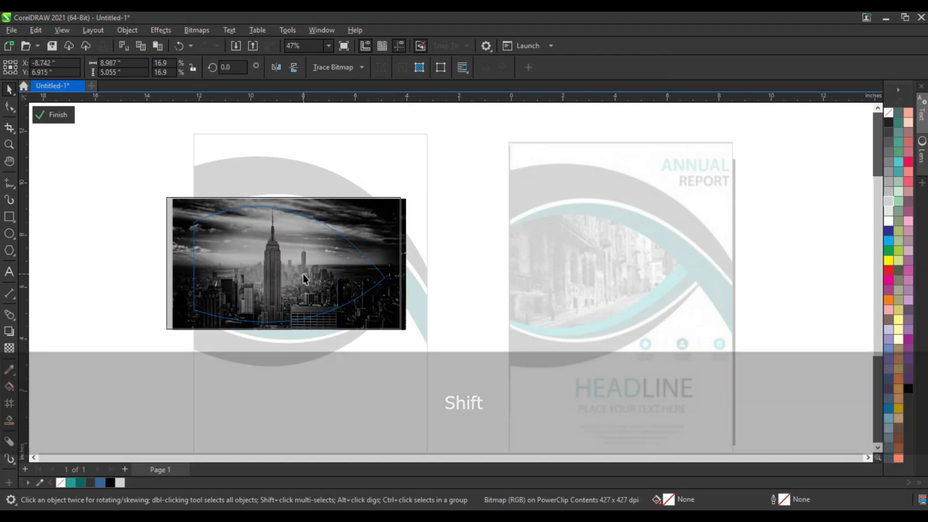
key("f")
Remove the outline from the eye-shaped photo frame and deselect it.
left_click(242, 262)
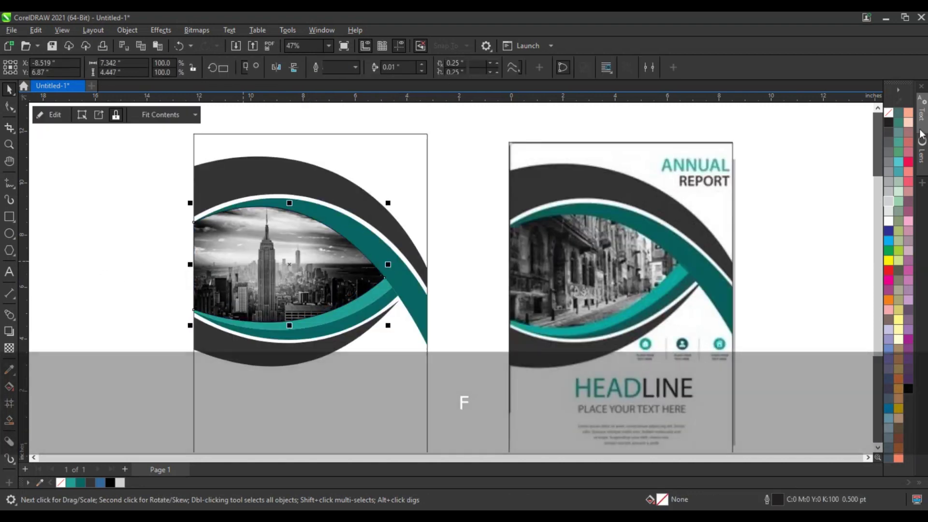
right_click(883, 124)
left_click(742, 186)
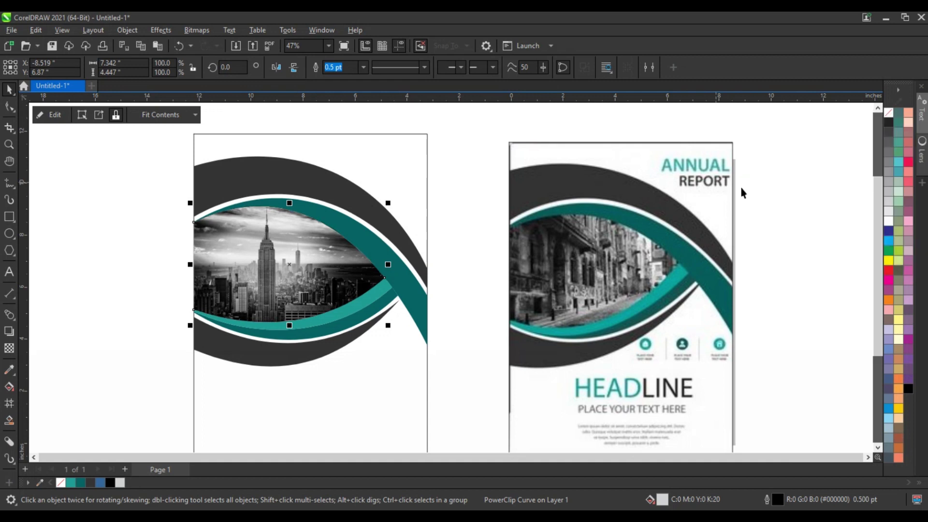
left_click(754, 188)
Compare the recreated cover with the reference design side by side, including in full-screen preview.
scroll(582, 224, "down", 2)
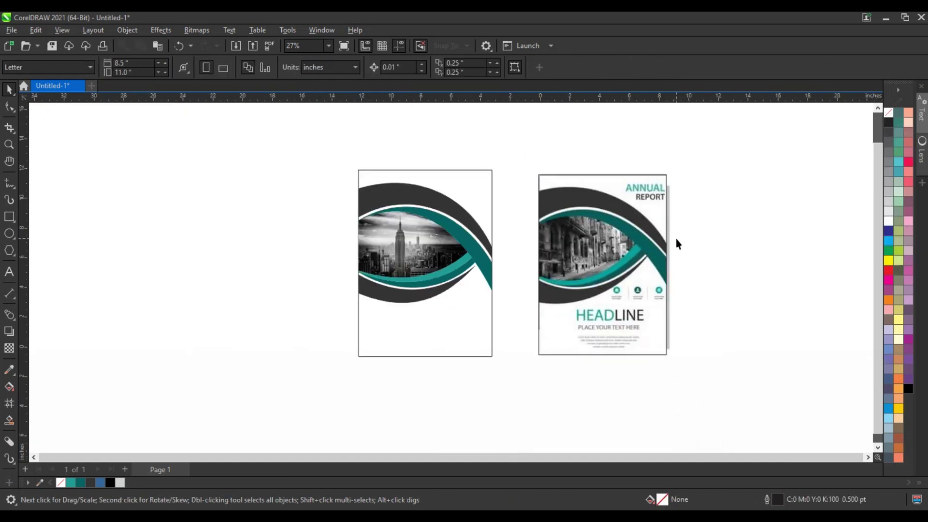
left_click(6, 148)
left_click_drag(278, 151, 703, 372)
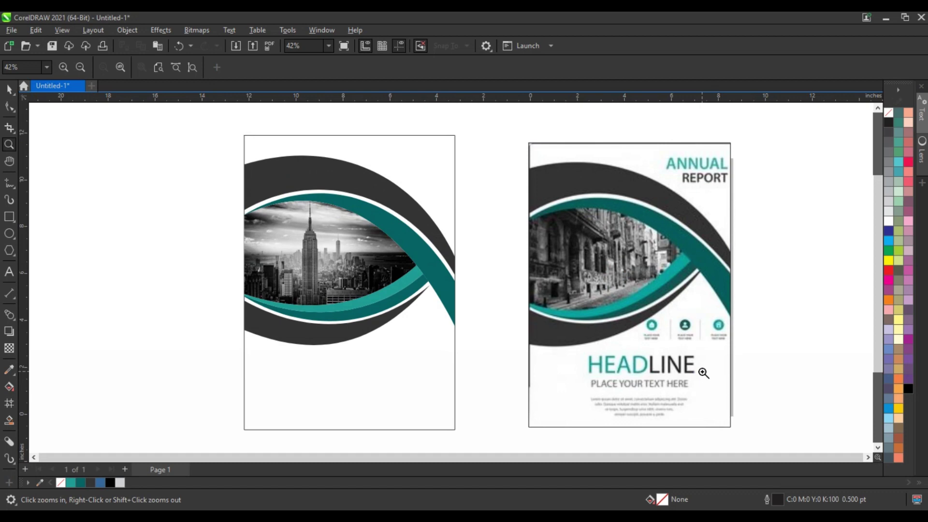
key("F9")
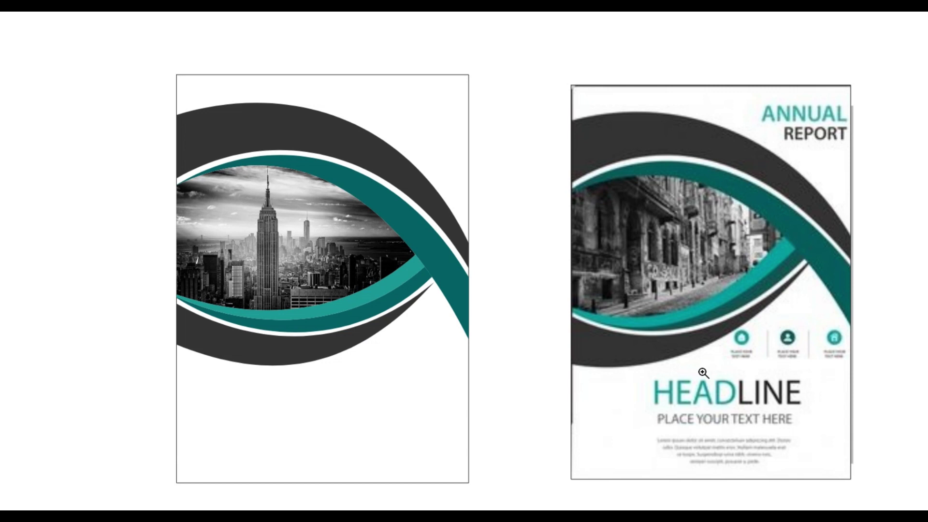
left_click(674, 363)
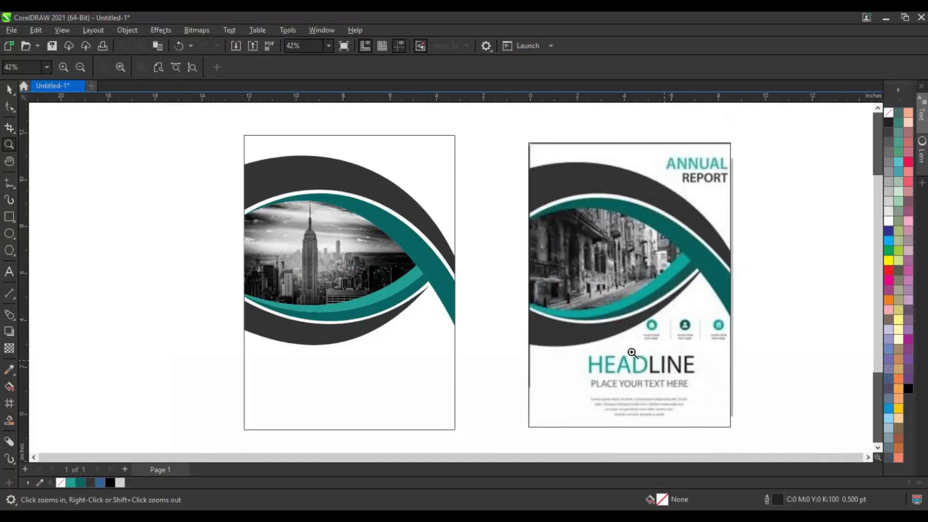
scroll(555, 332, "down", 1)
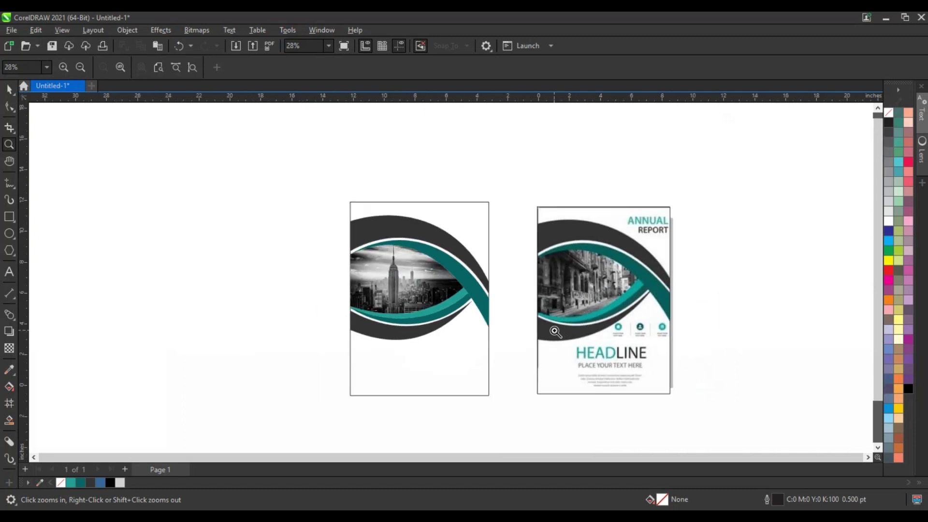